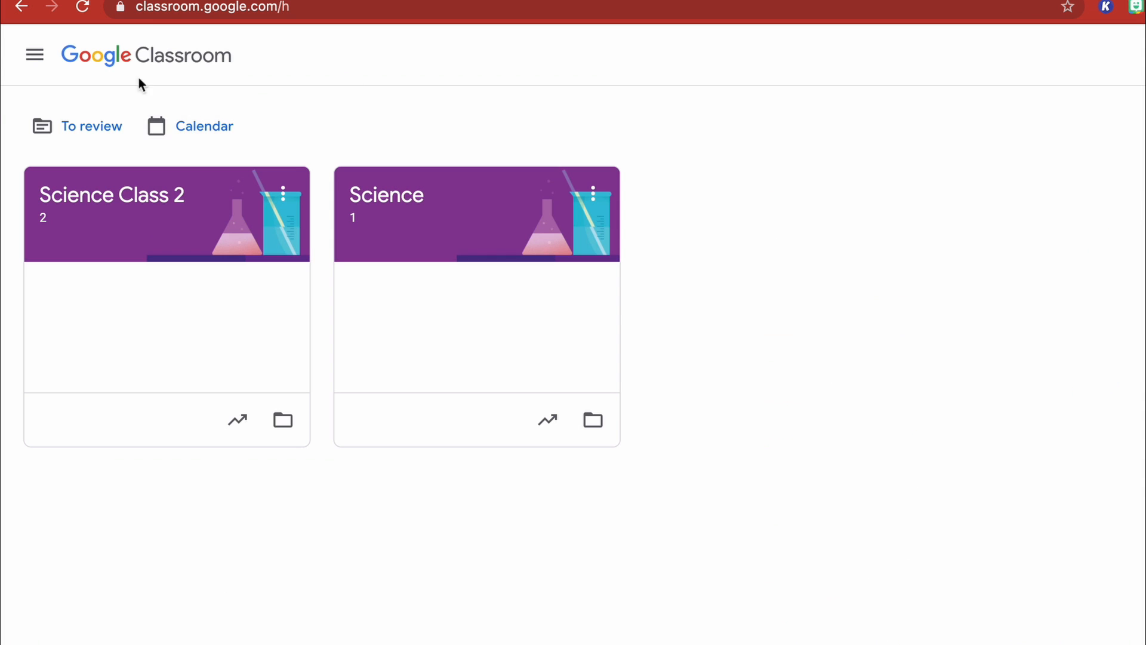
- View the profile and email notification options in the account settings, and return to the class list
click(34, 57)
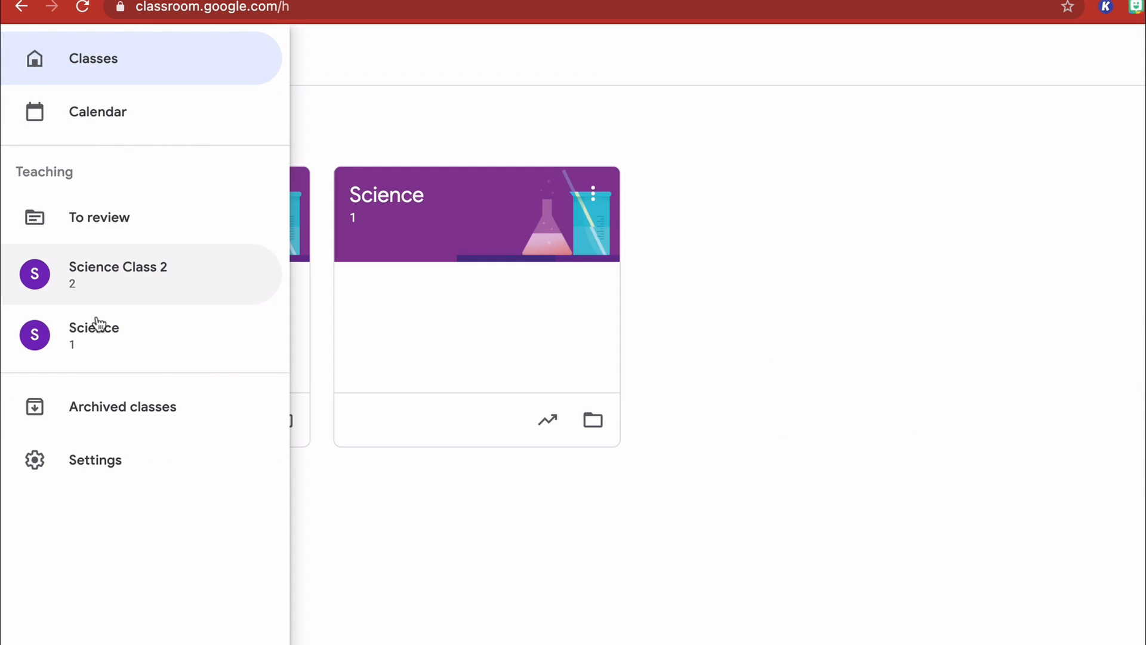
click(69, 465)
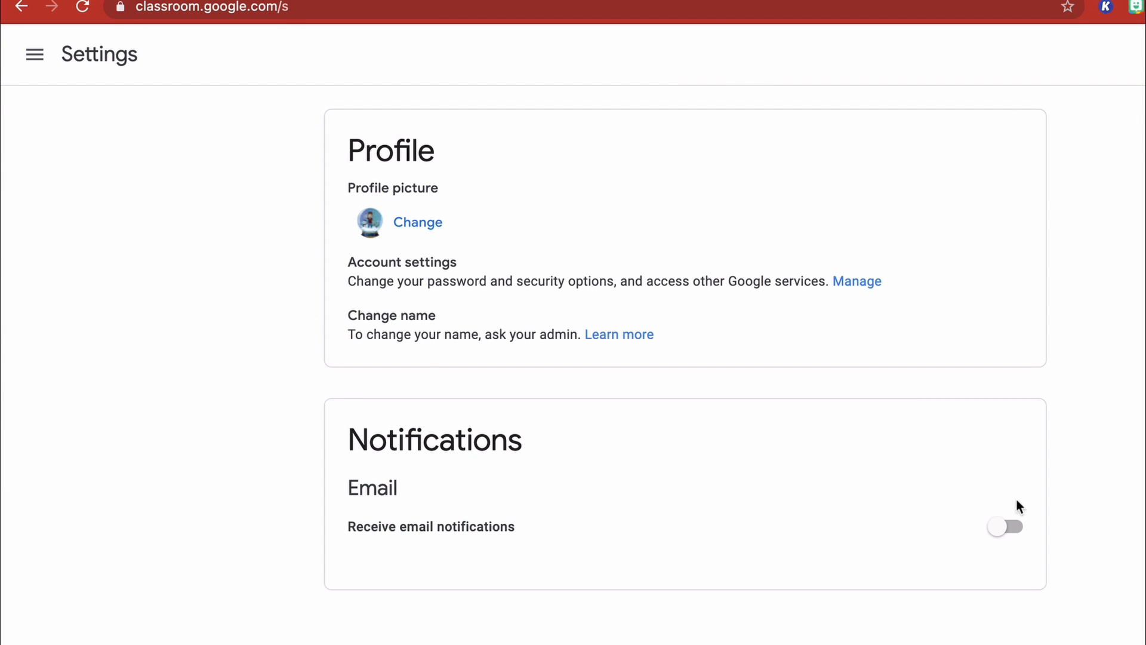
click(33, 56)
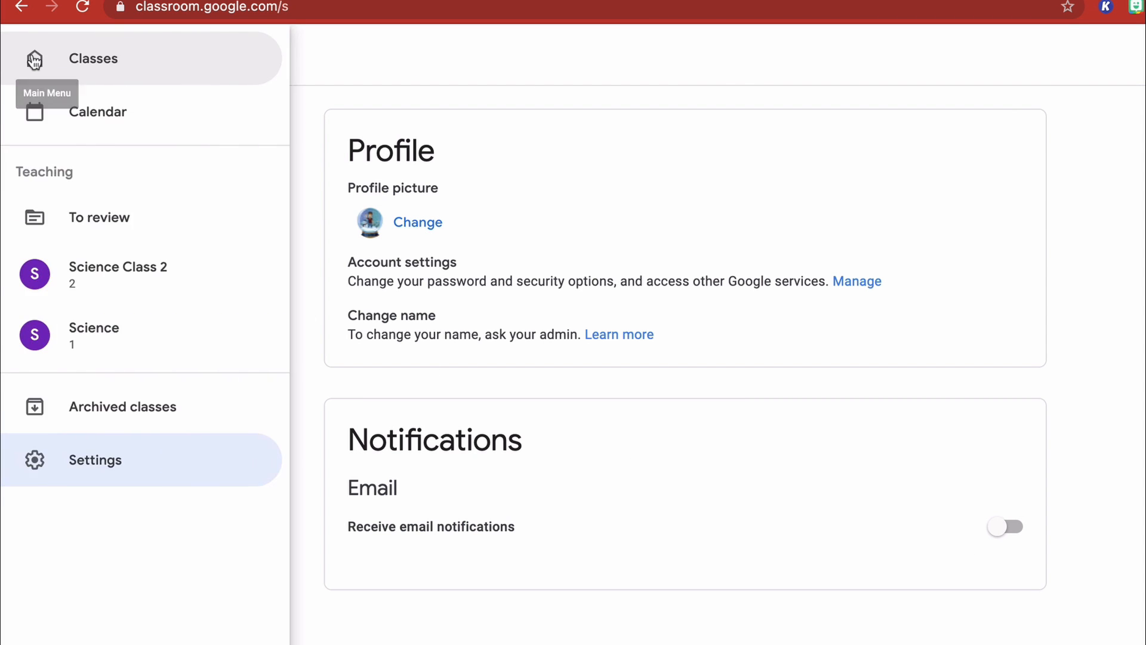
click(61, 56)
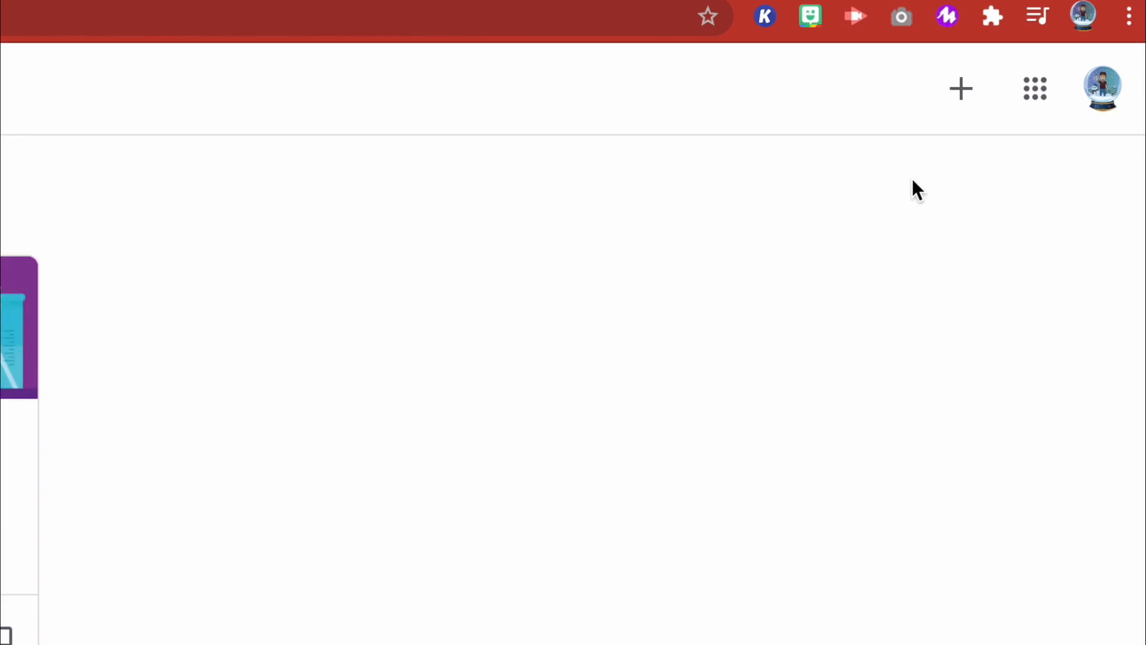
- Create a class named Test Virtual Class with section 1, subject Any and room Mine
click(943, 93)
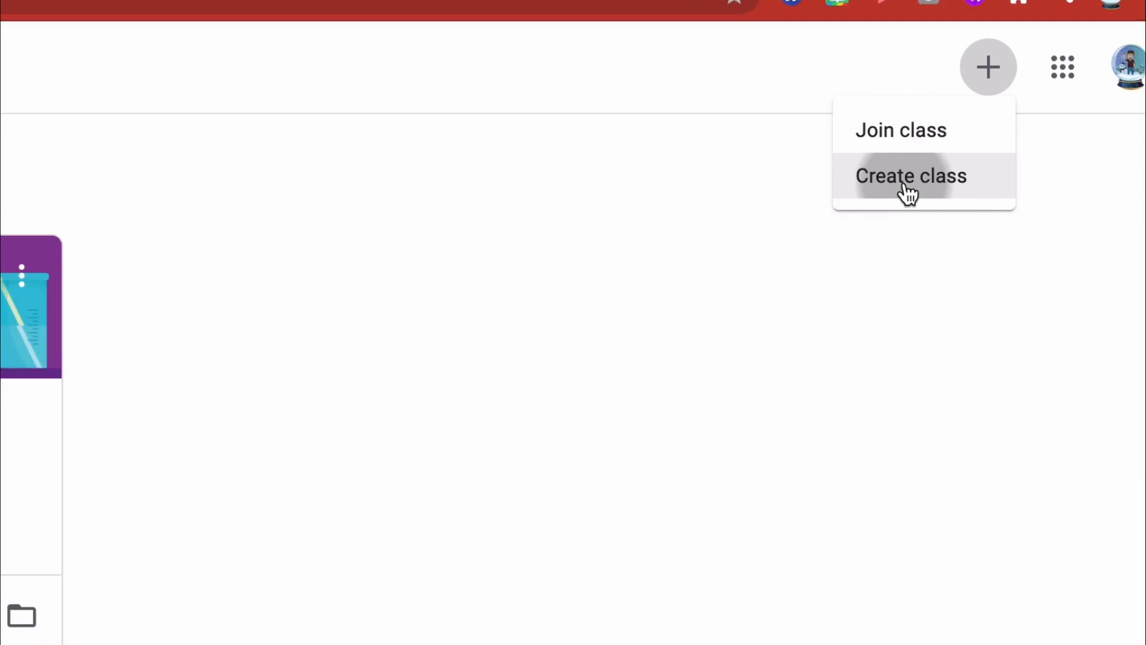
click(859, 216)
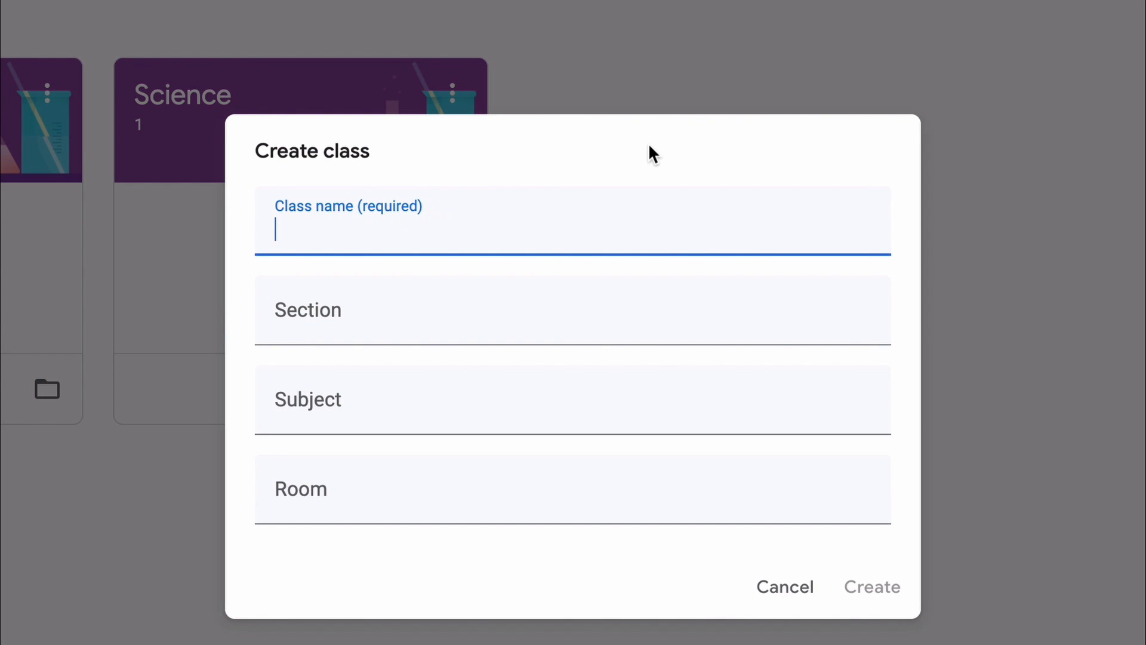
text(Test Virtua)
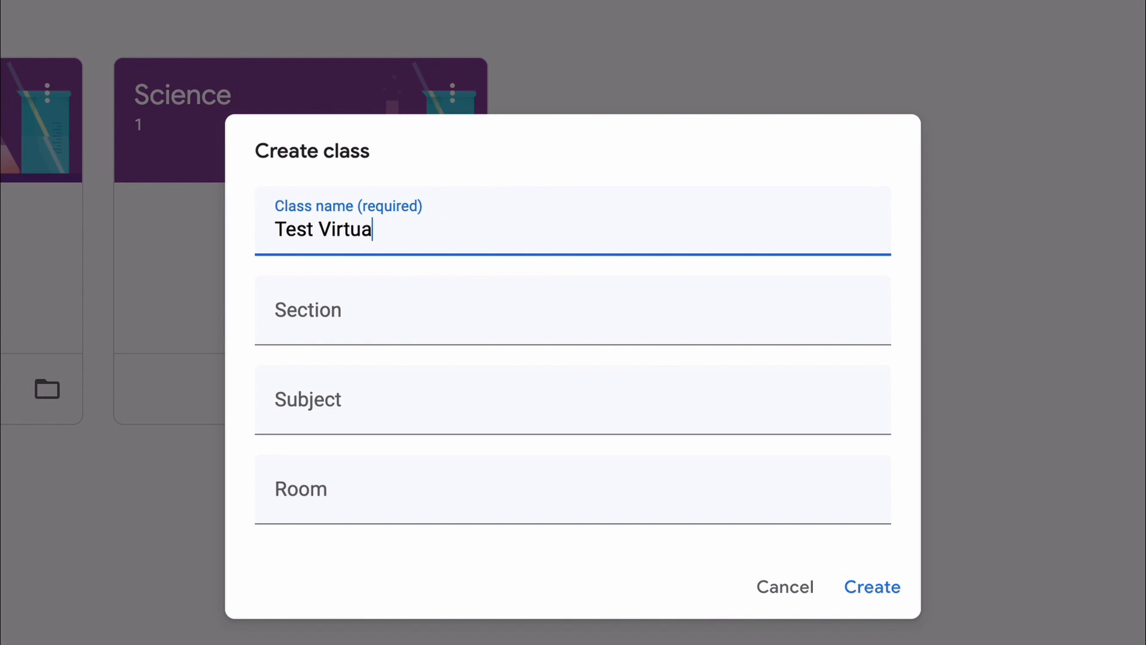
text(l Class)
click(504, 338)
text(1)
key(Tab)
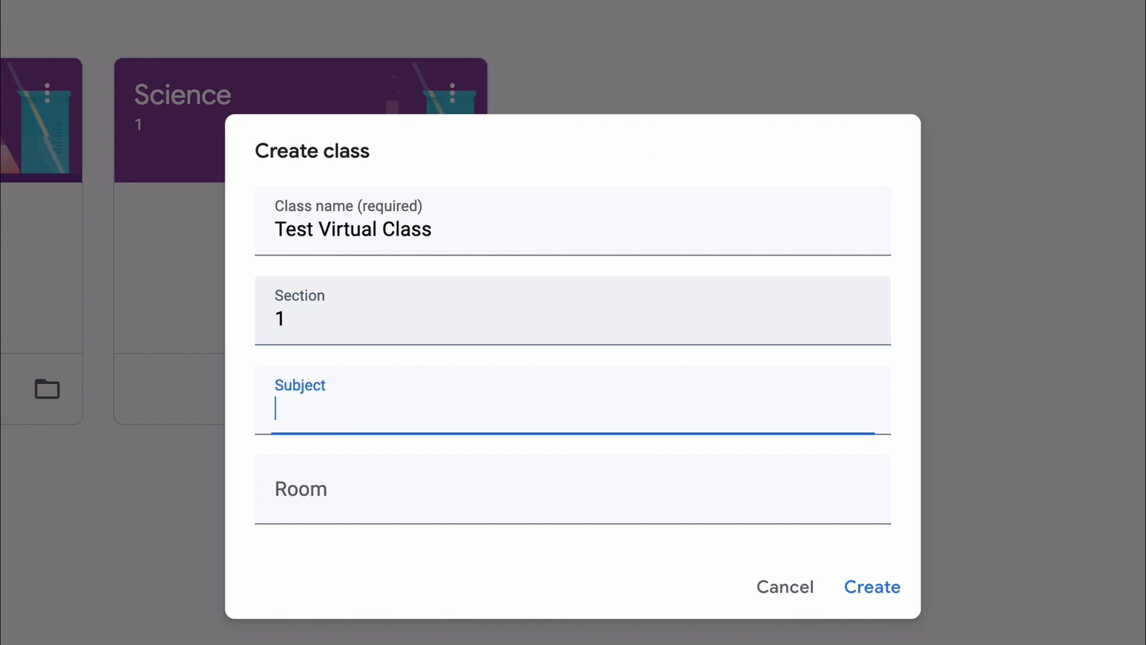
text(Any)
key(Tab)
text(Mine)
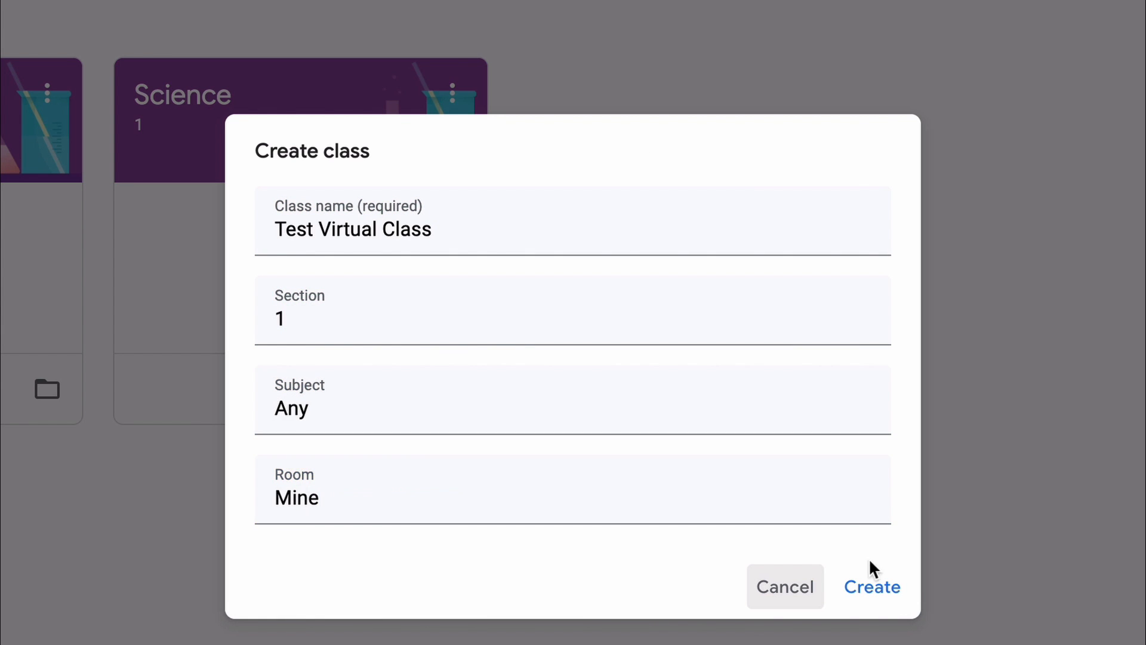
click(877, 591)
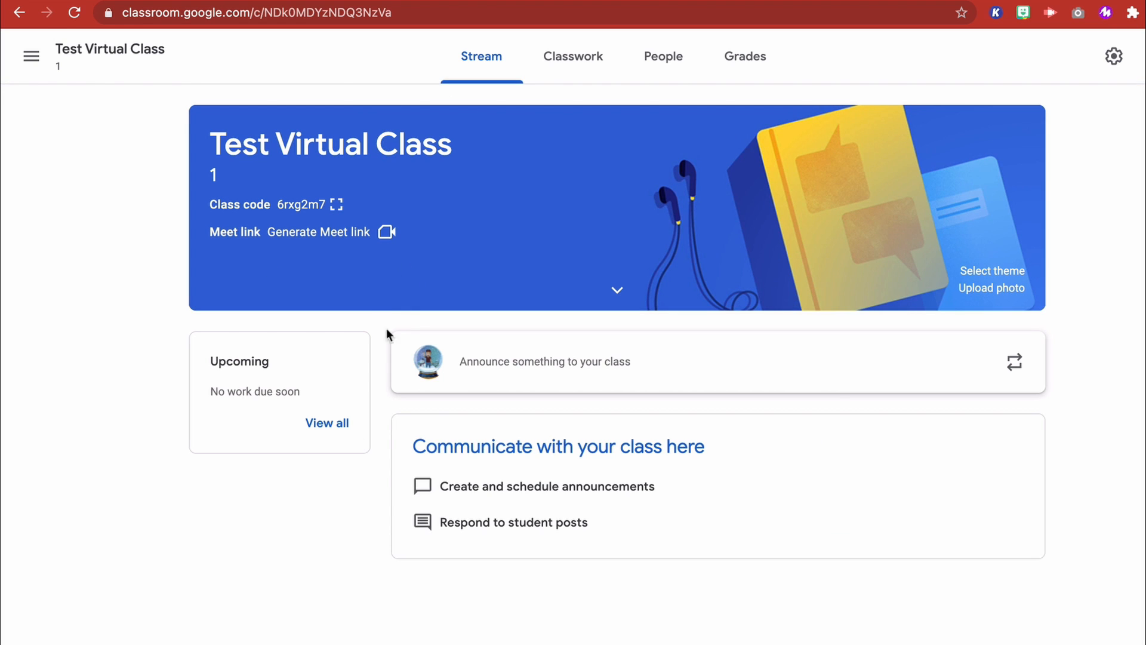
click(31, 56)
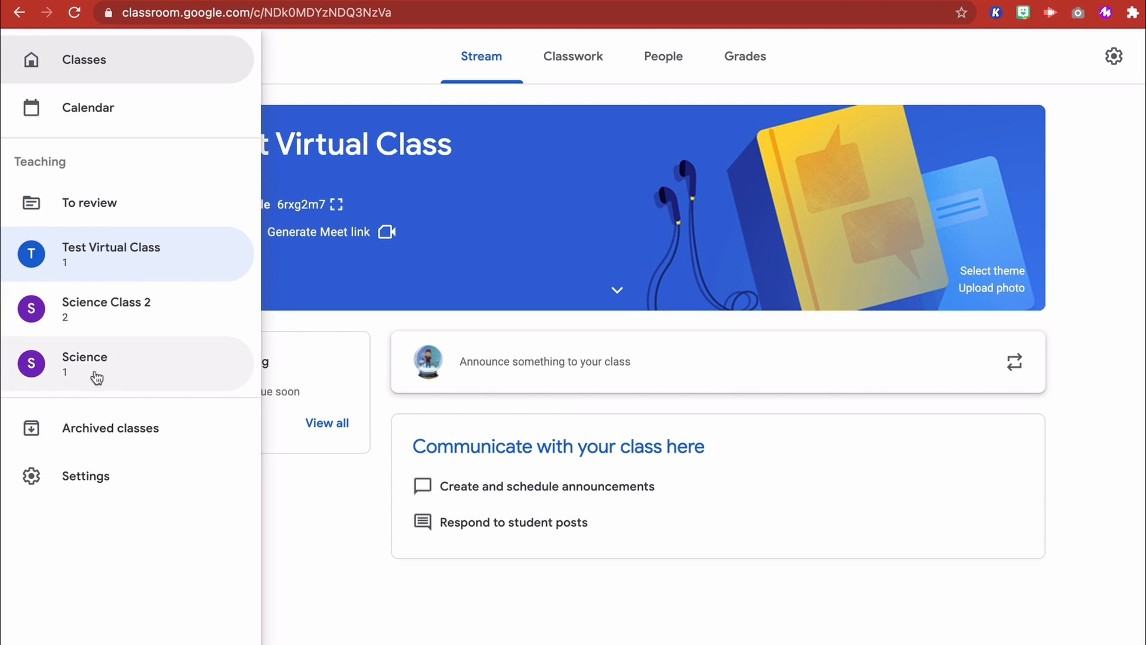
click(302, 110)
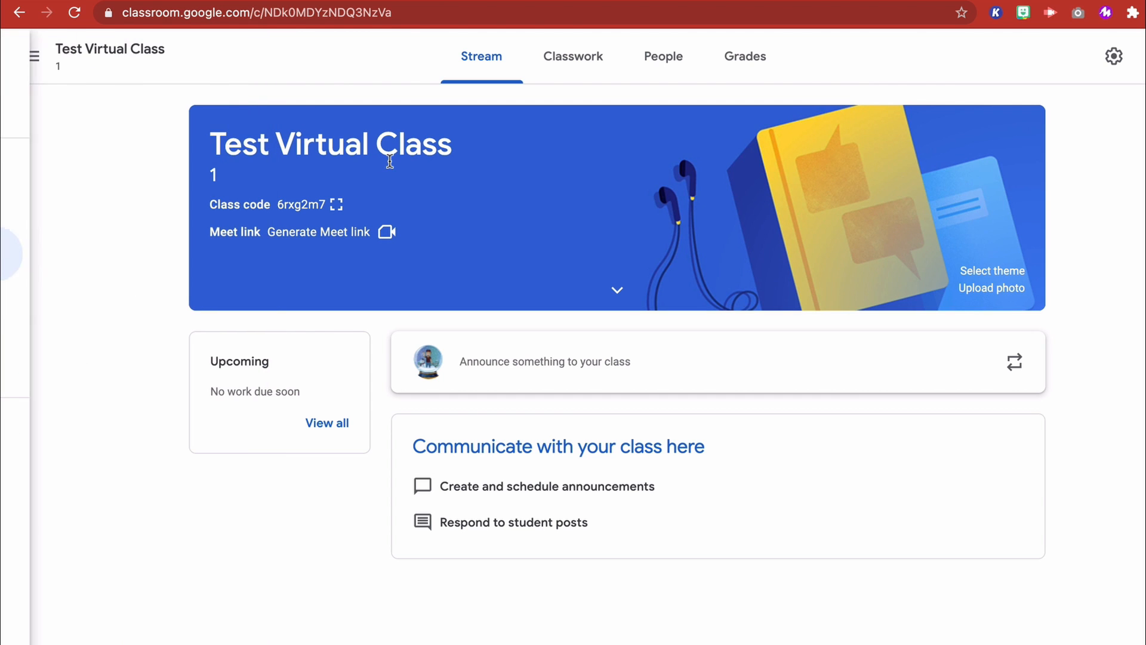
- In the class settings, let only teachers post or comment on the stream and show classwork there with attachments and details
click(1113, 56)
scroll(522, 379, down, 7)
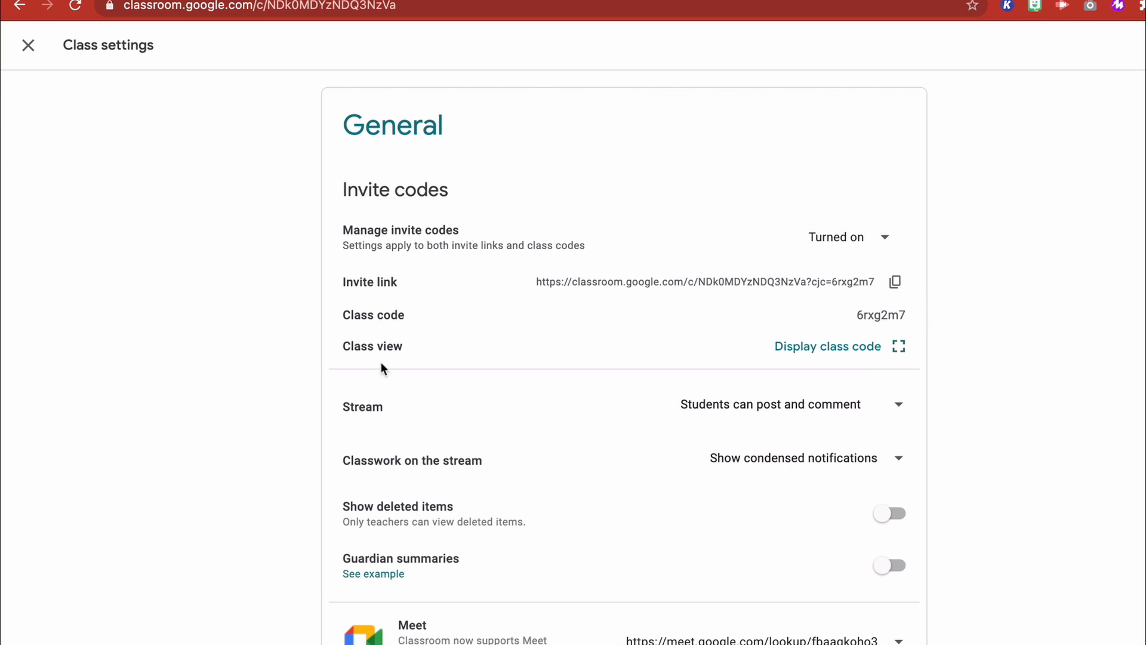
scroll(495, 373, down, 3)
click(780, 249)
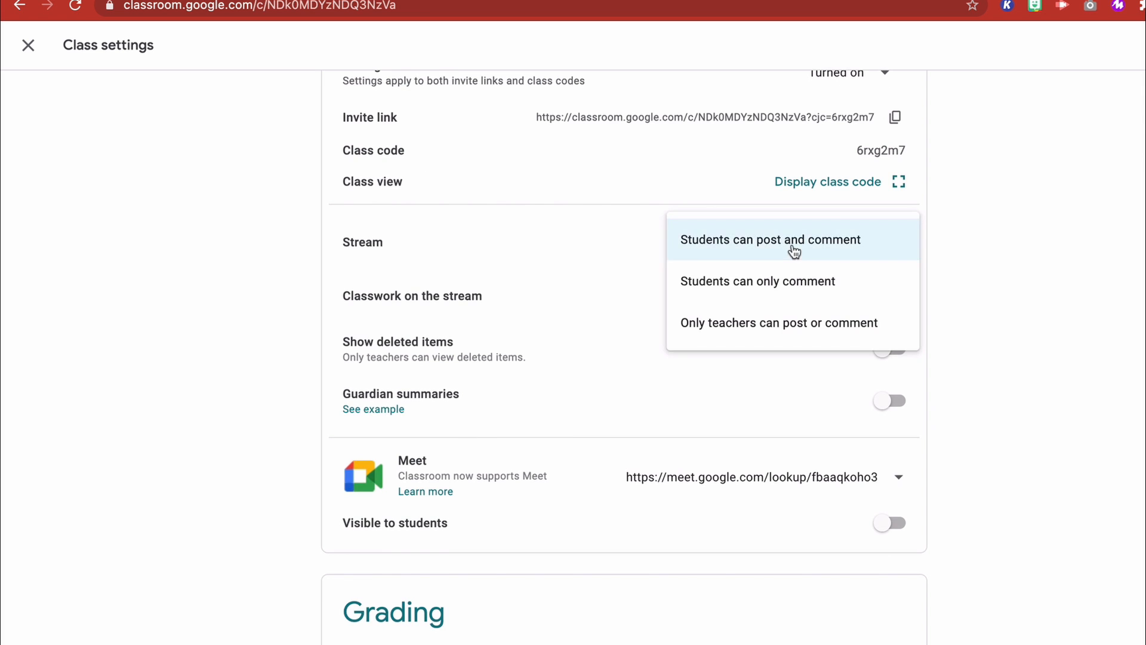
click(796, 322)
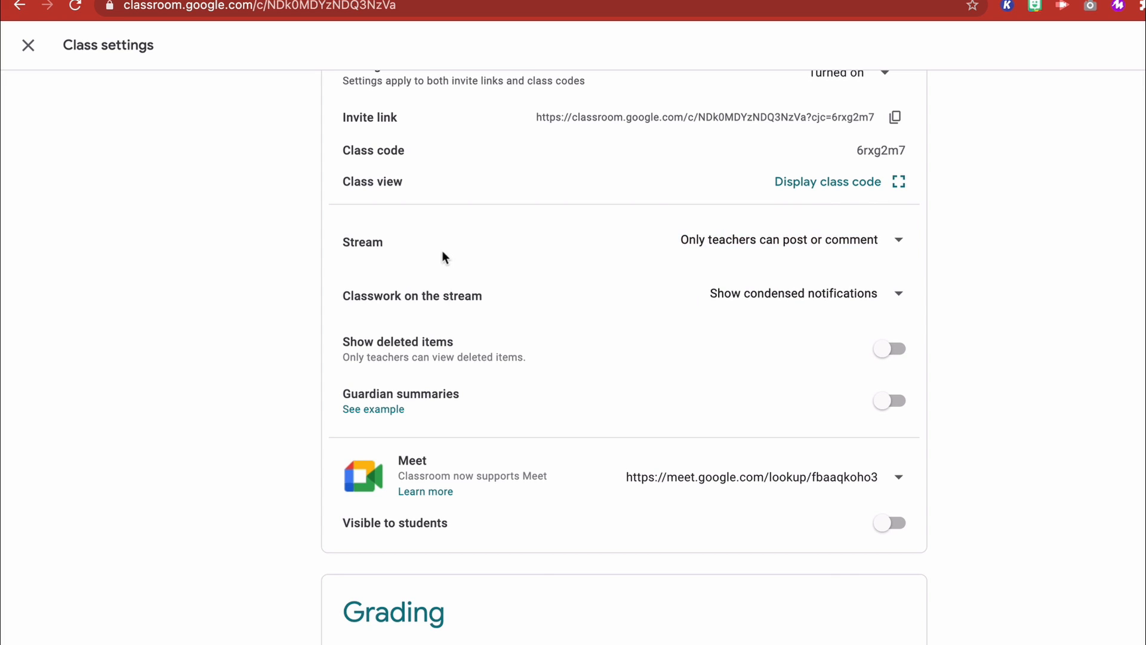
click(778, 295)
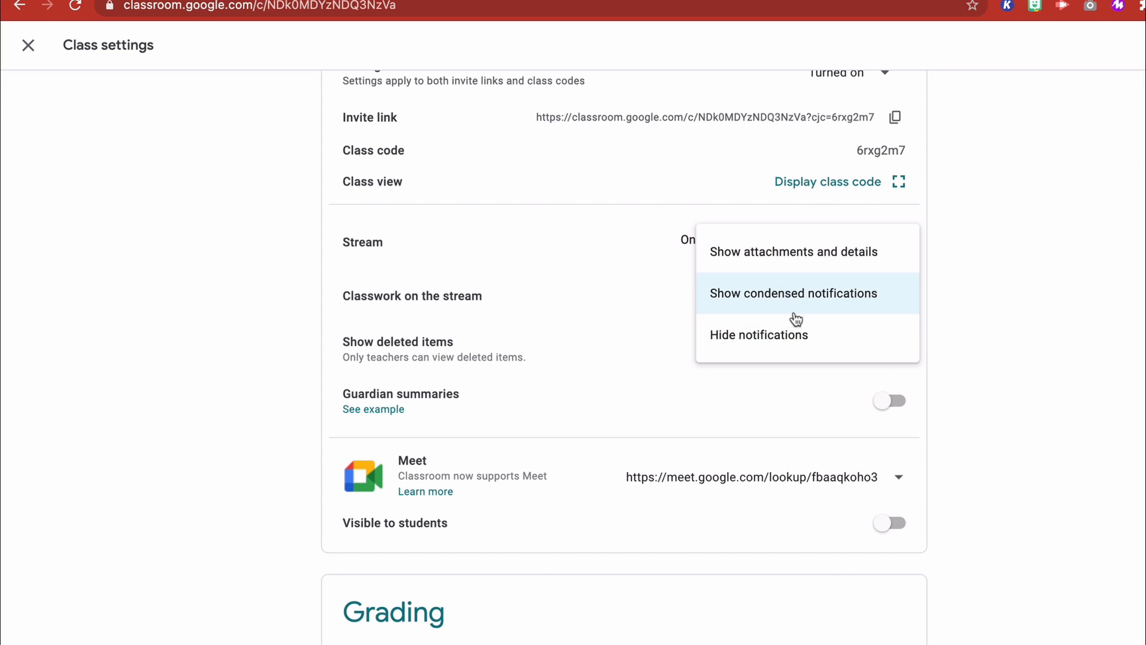
click(799, 255)
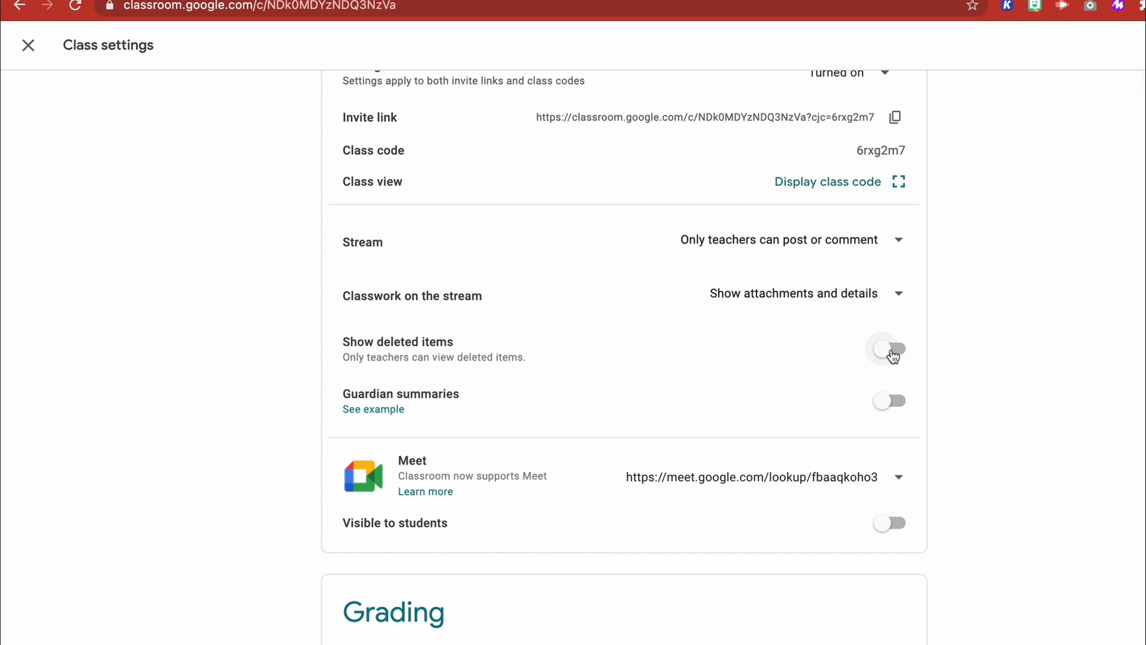
- Turn on guardian email summaries for this class without adding all the other classes taught
click(881, 402)
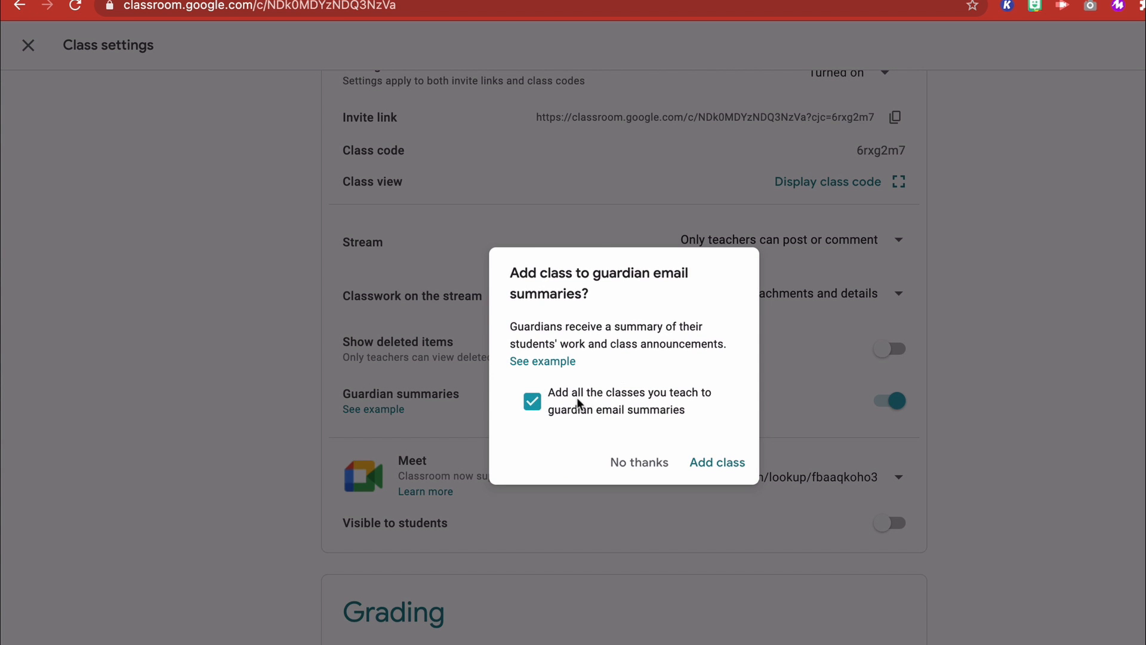
click(533, 402)
click(711, 463)
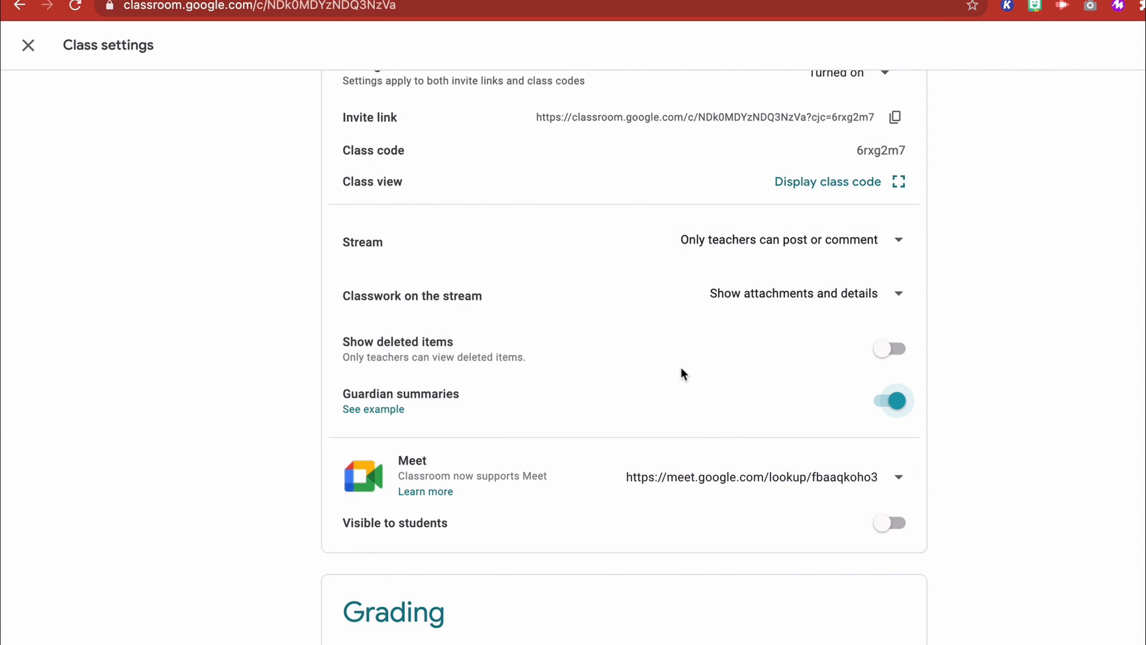
- Set the overall grade calculation to Total points and show the overall grade to students
scroll(680, 373, down, 3)
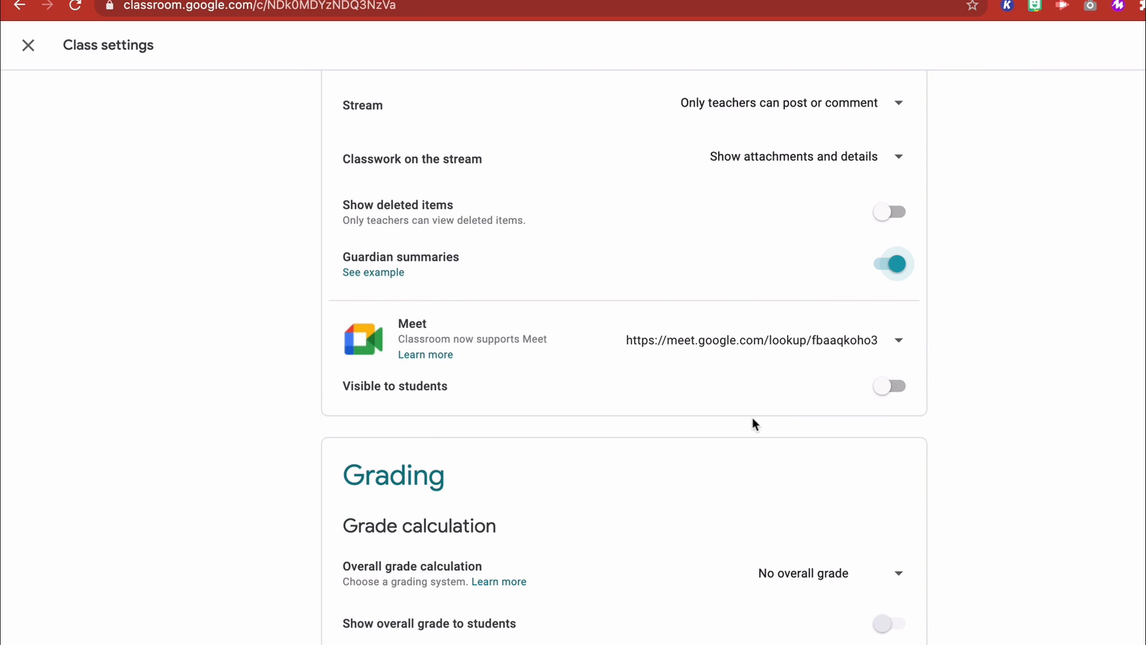
scroll(597, 430, down, 1)
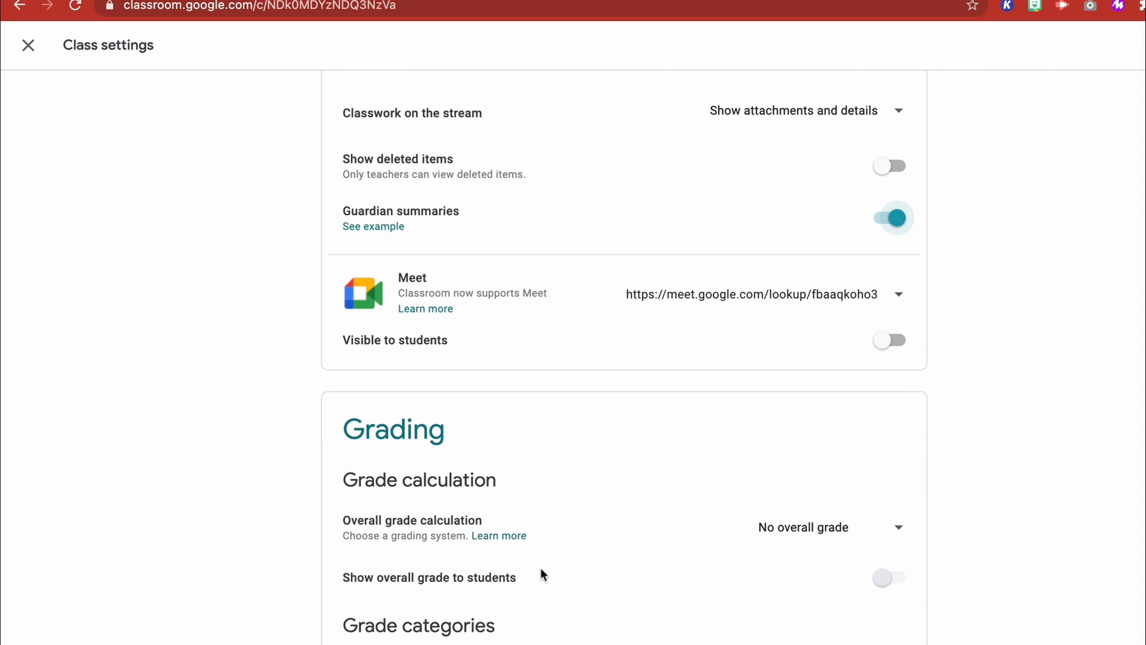
click(896, 525)
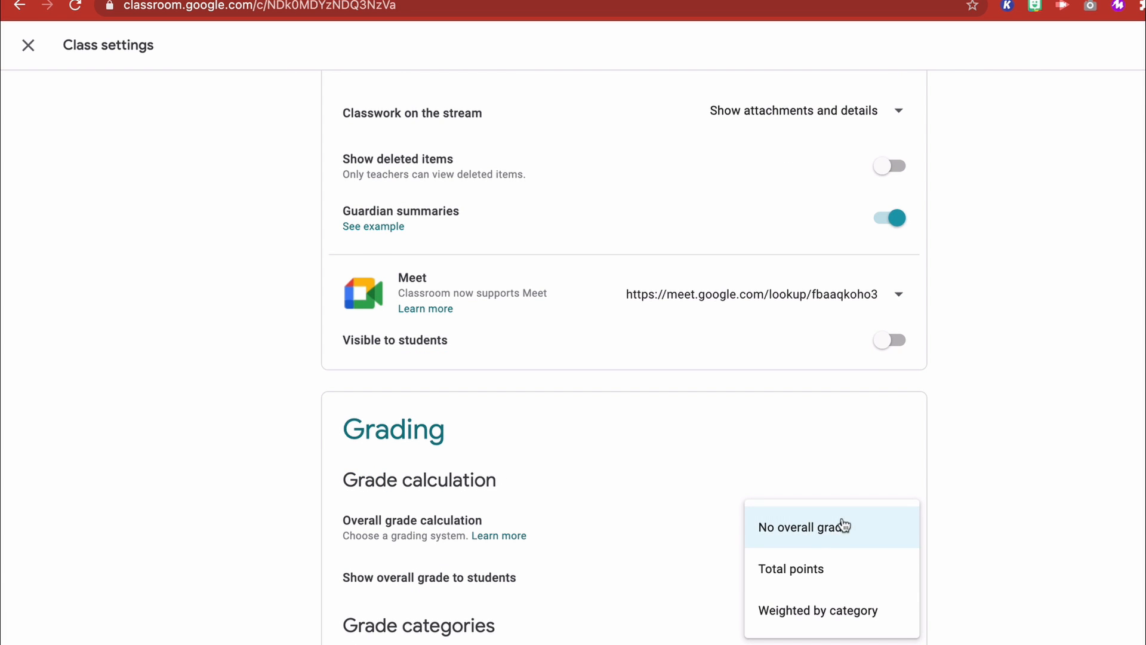
click(800, 567)
click(899, 583)
- Add the grade categories Homework and Lab with 10 default points each
click(412, 644)
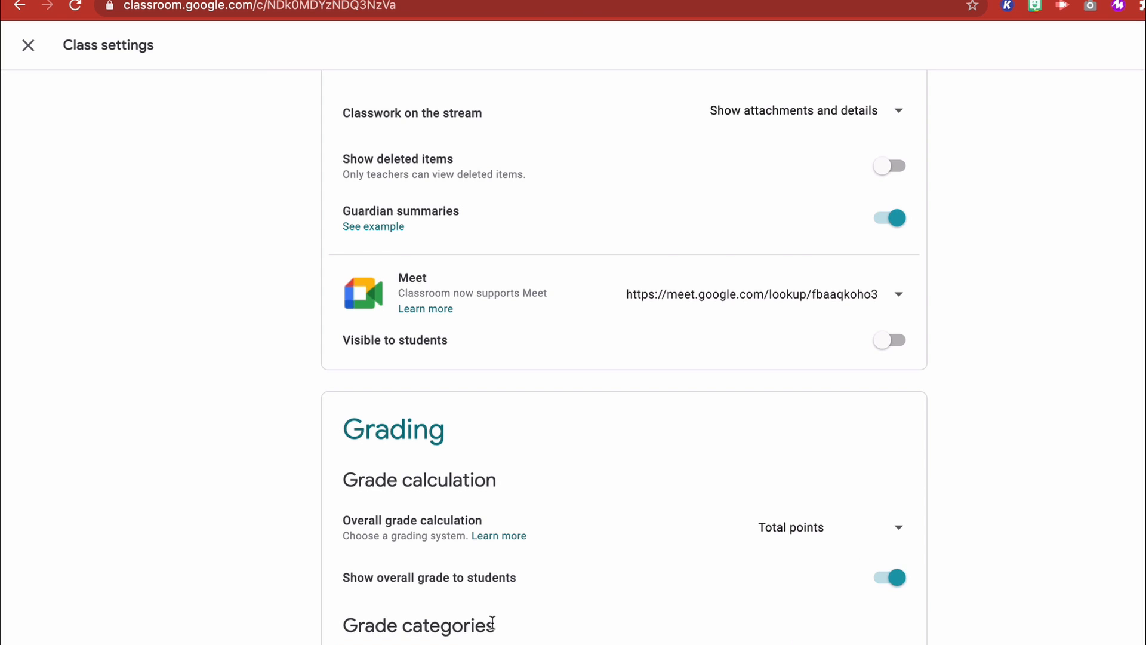
scroll(561, 616, down, 1)
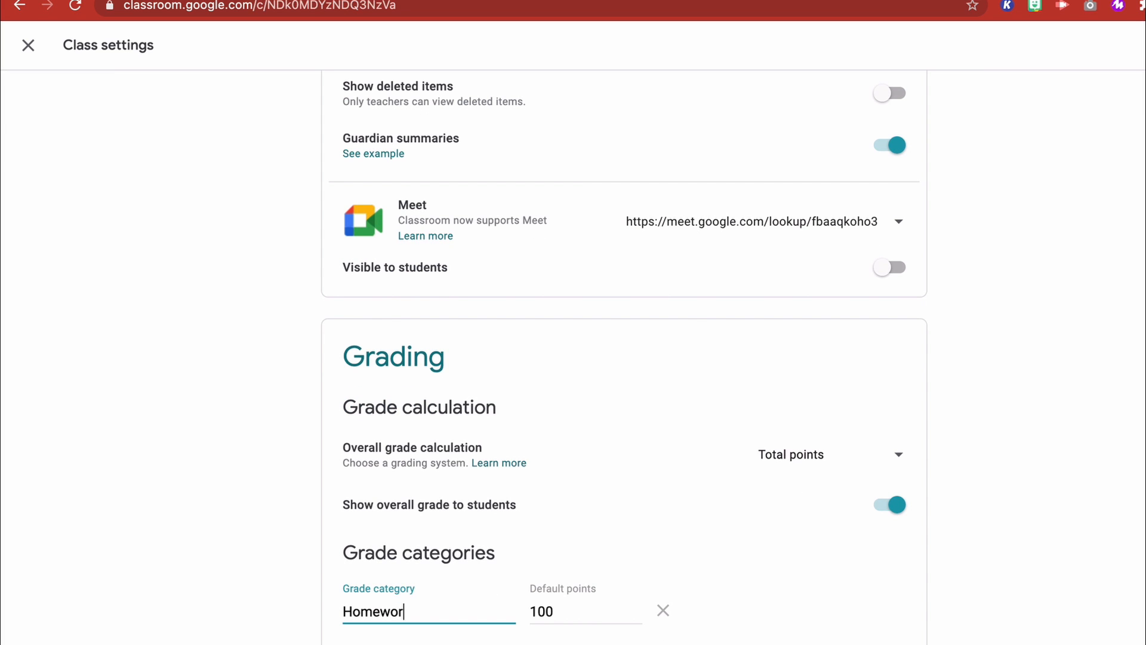
key(BackSpace)
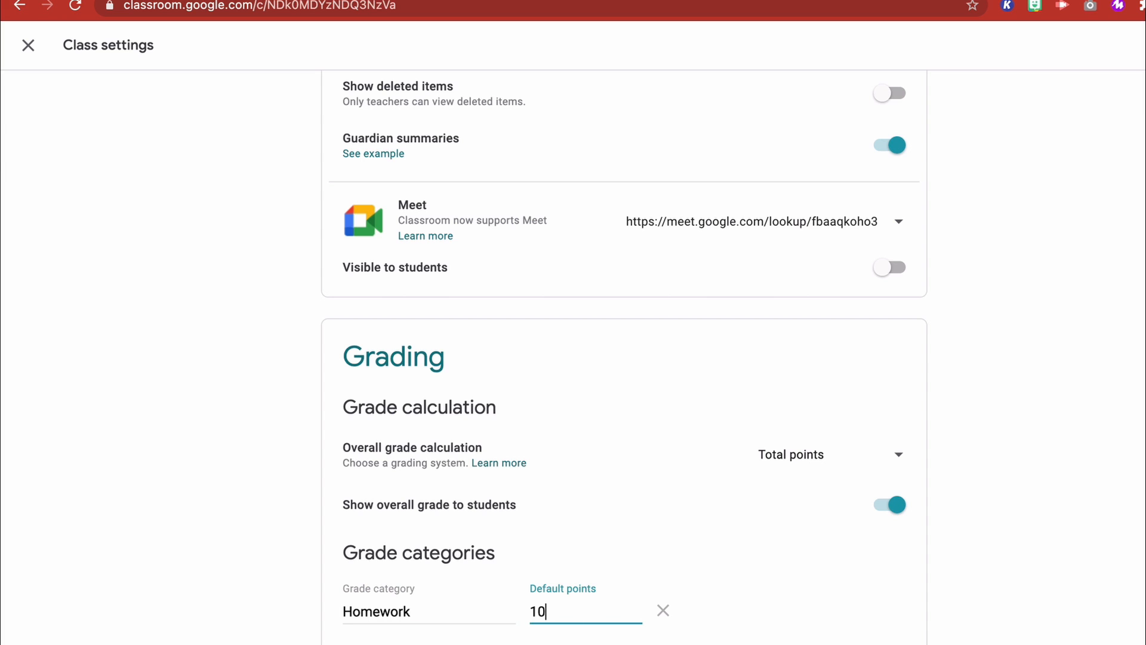
key(Return)
text(Lab)
key(Tab)
text(10)
- Add a third grade category, Discussions, with 10 default points, and save the class settings
key(Return)
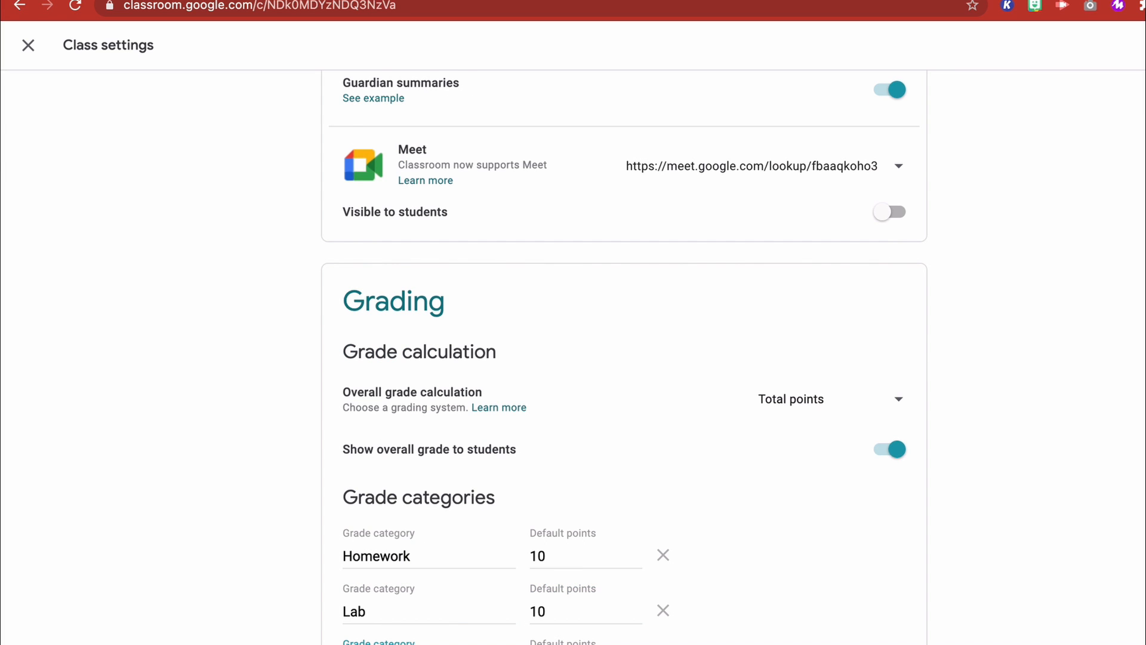
key(Tab)
text(10)
key(Return)
scroll(729, 362, up, 15)
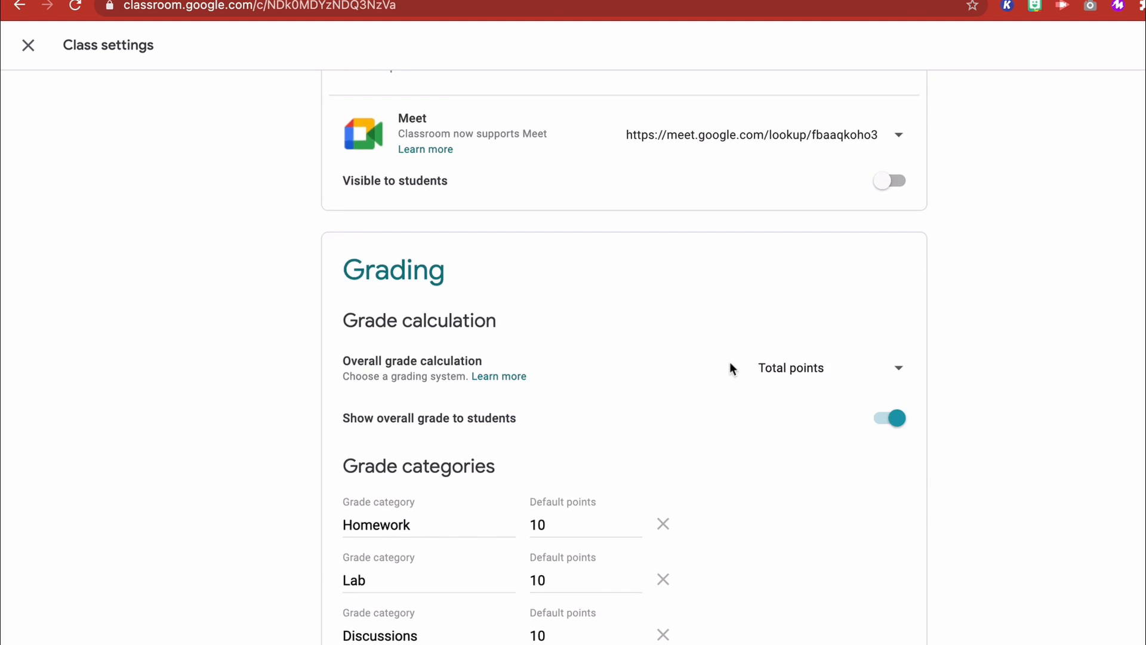
click(1104, 45)
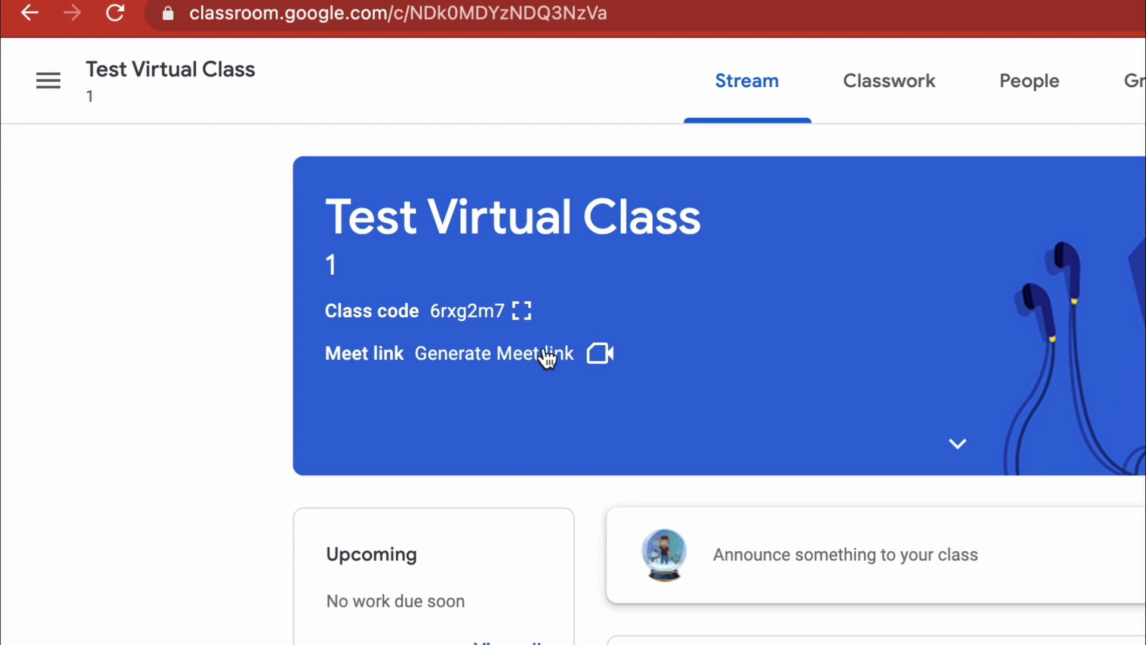
- Generate a Meet link for the class, make it not visible to students, and save it
click(527, 363)
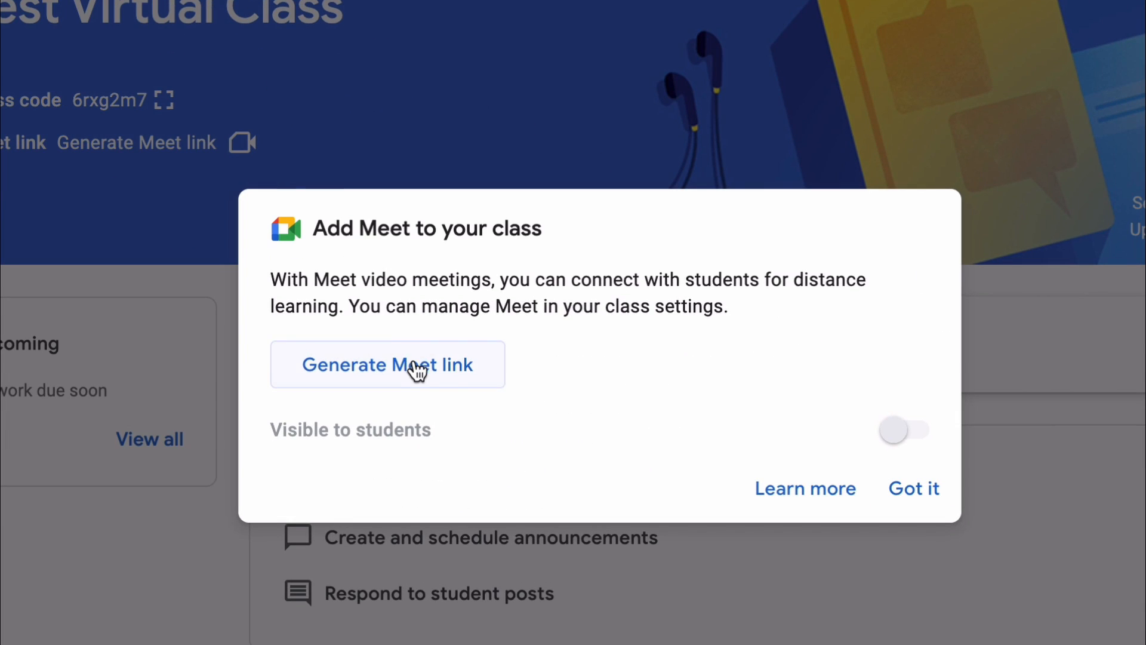
click(413, 362)
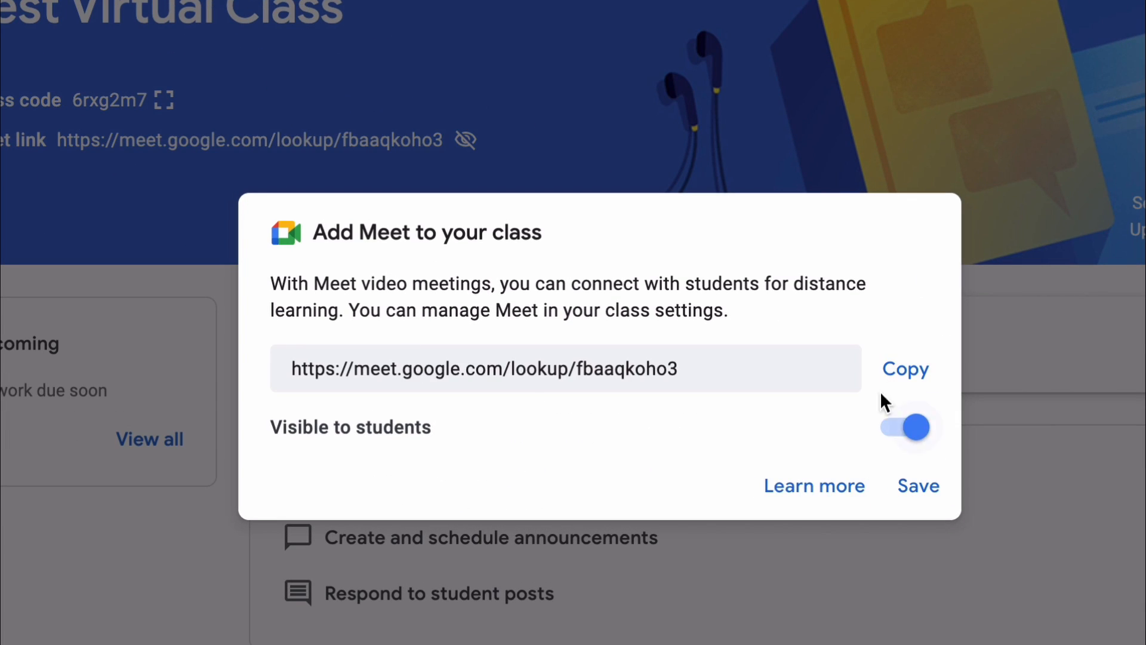
click(912, 428)
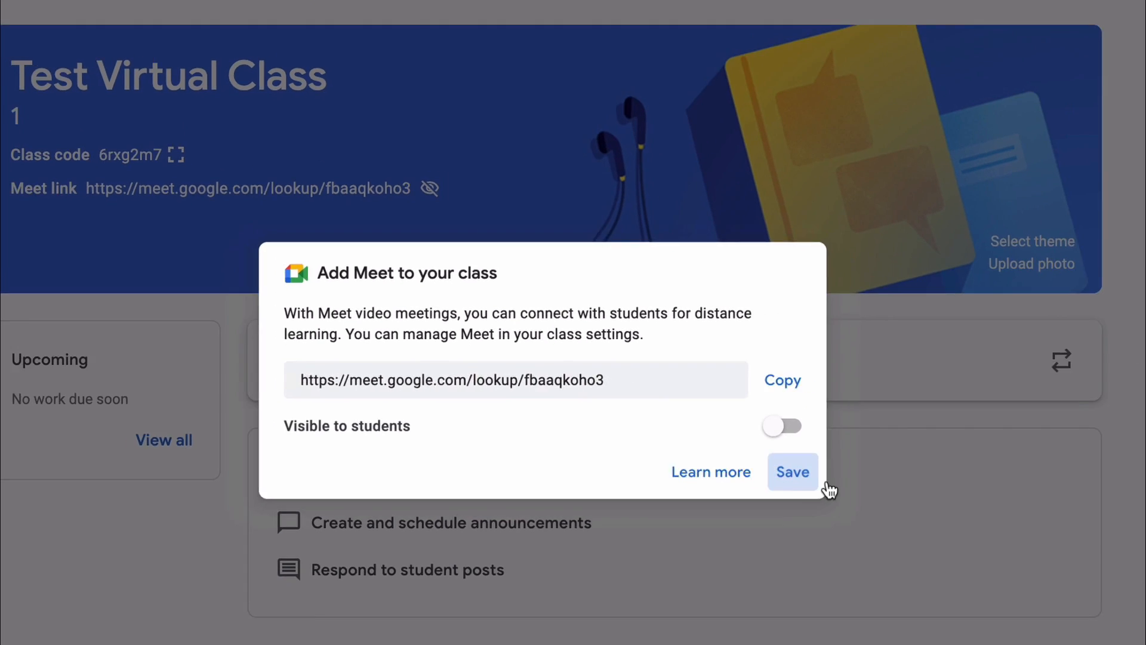
click(918, 486)
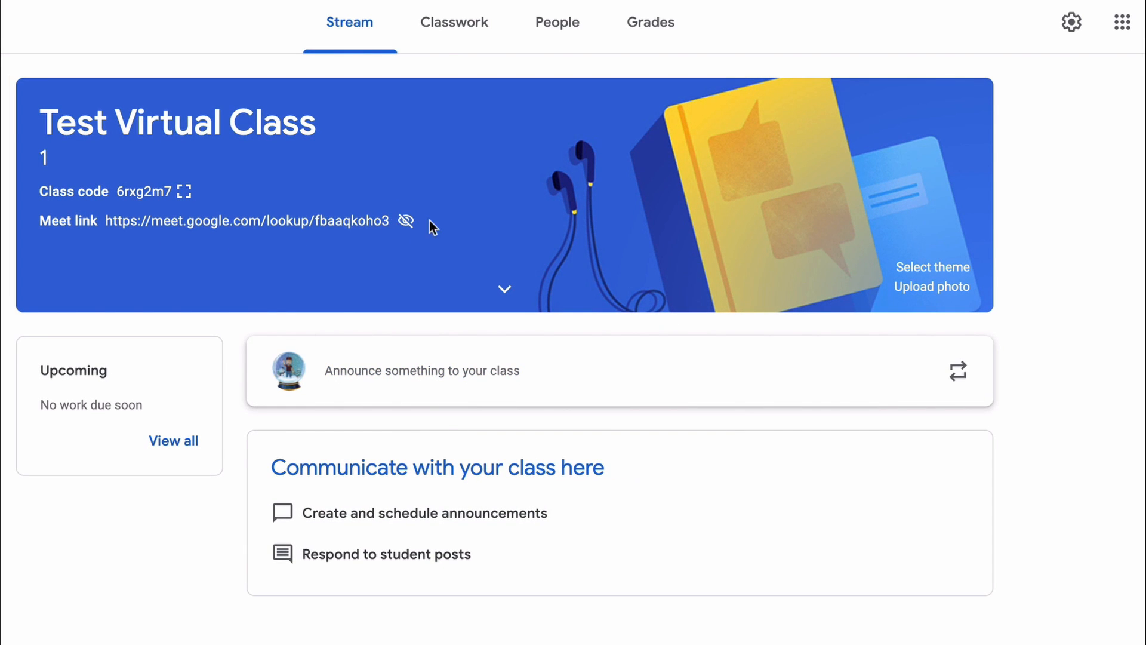
- Display the class code enlarged for sharing with students, and close the view
click(187, 191)
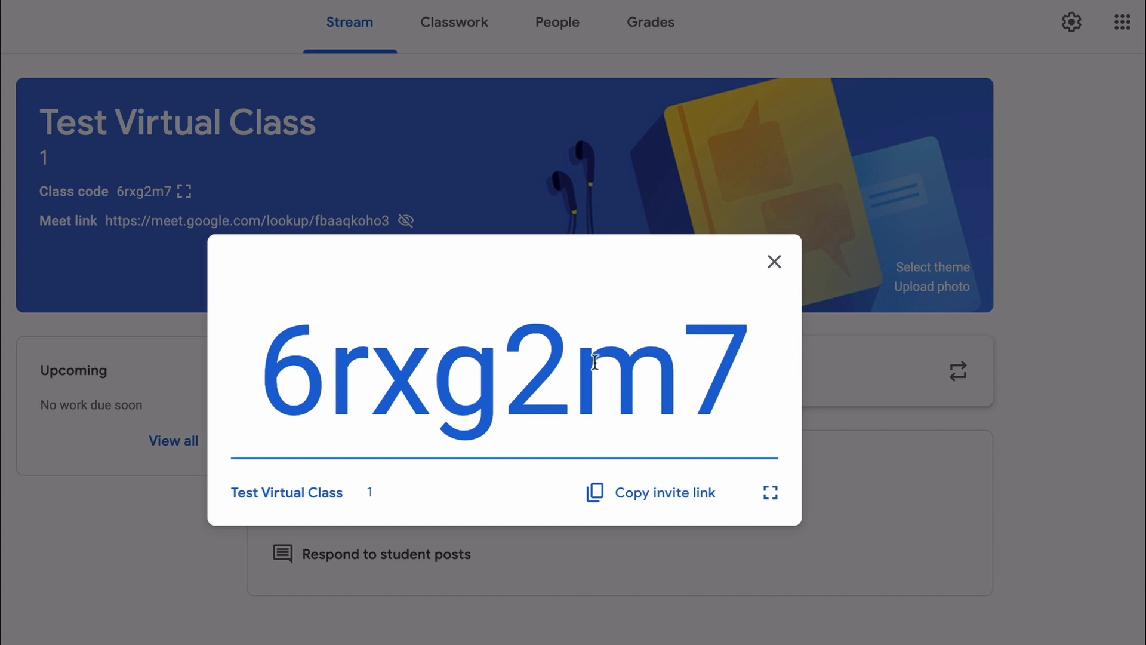
click(774, 261)
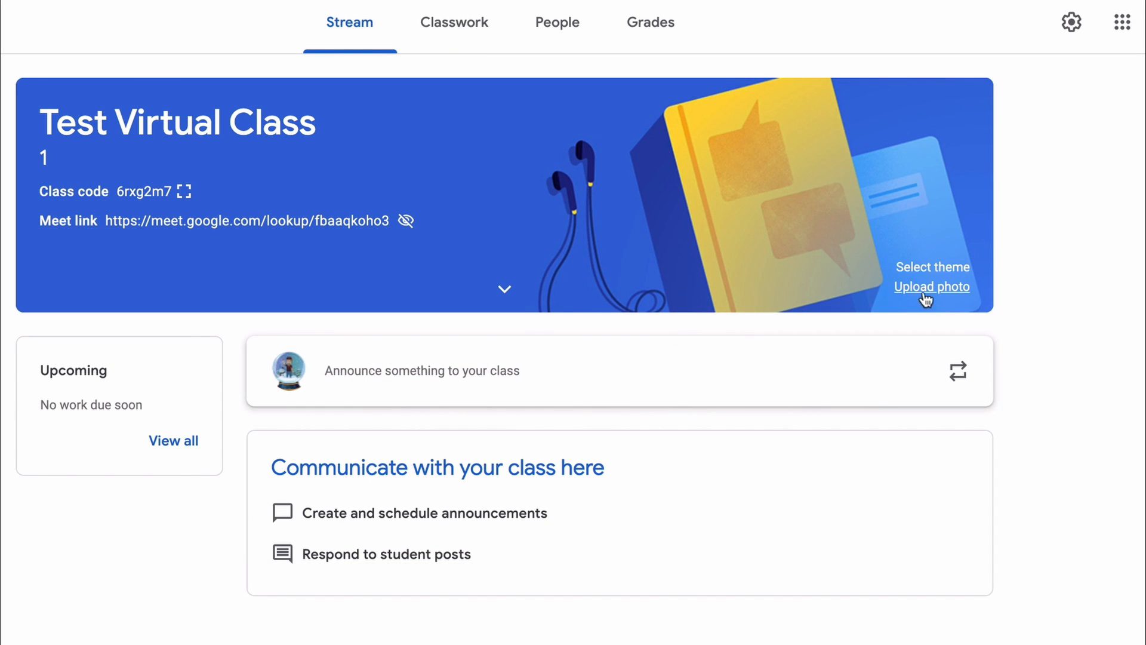
- Change the class header theme to the forest campsite image with the red tent from the Other category of the gallery
click(945, 268)
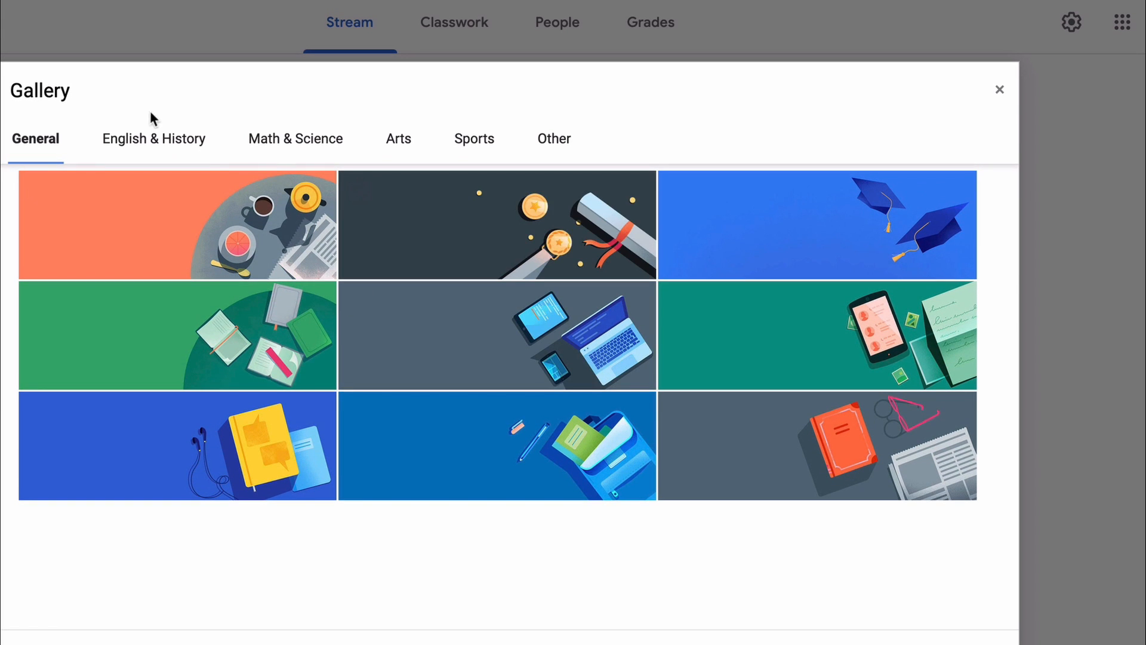
click(299, 142)
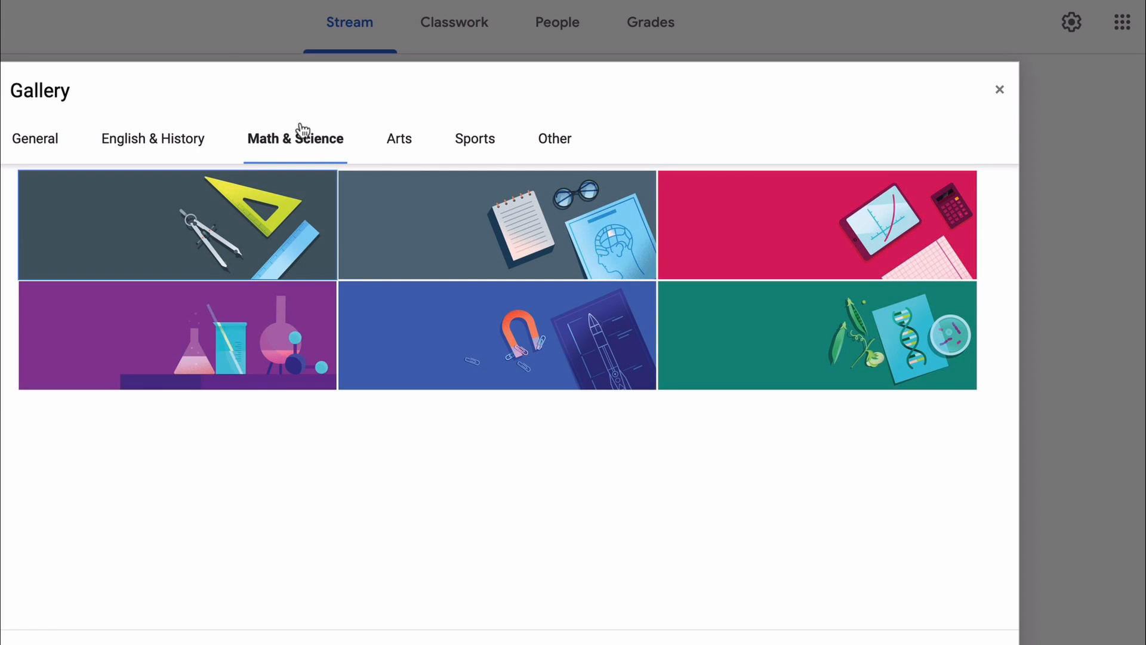
click(561, 140)
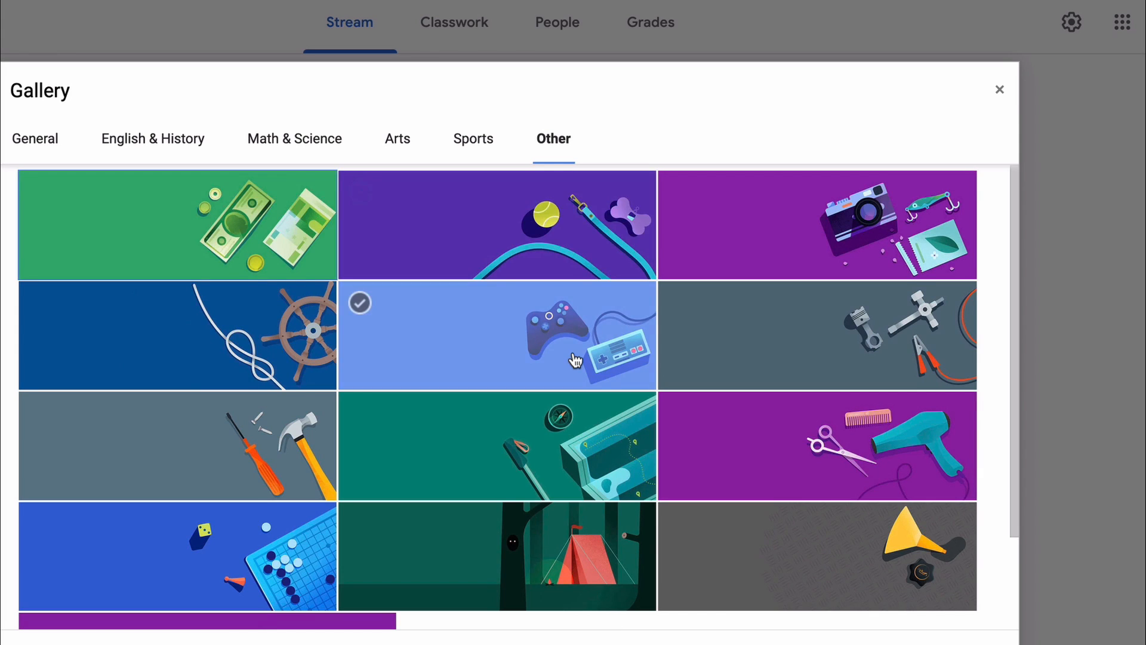
scroll(575, 360, down, 2)
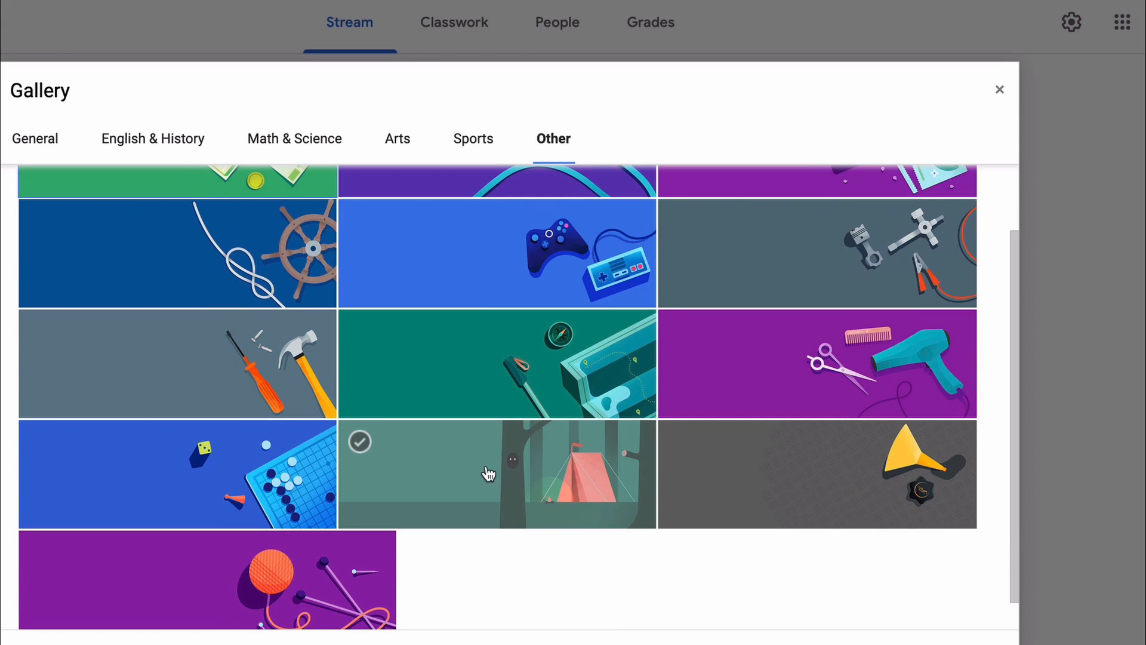
click(488, 474)
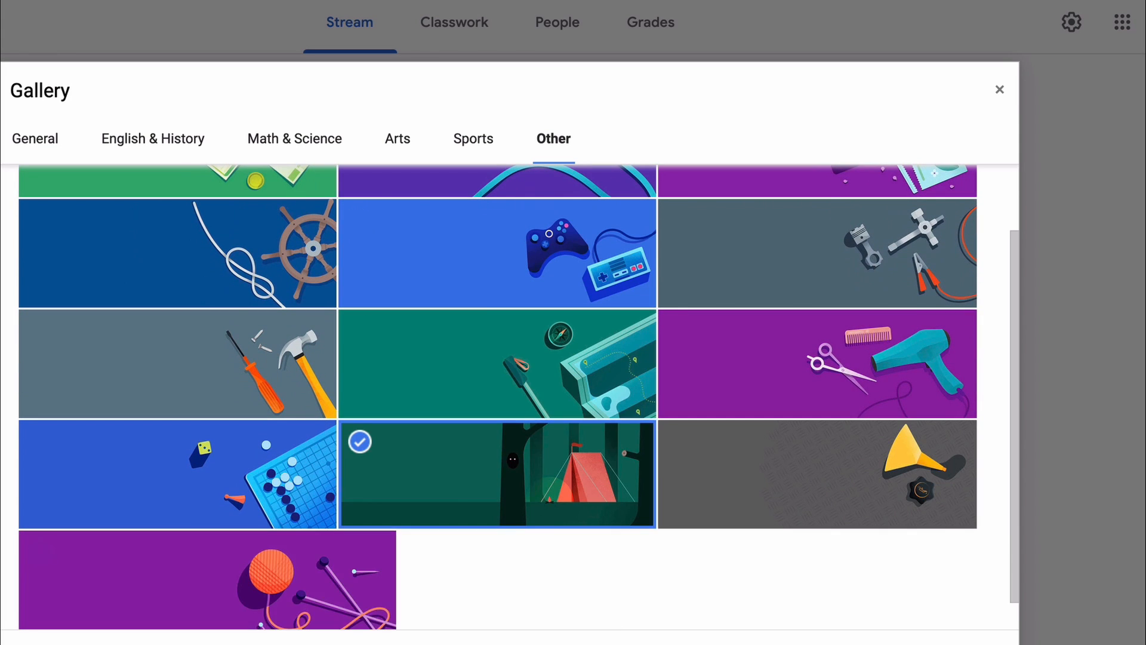
click(66, 643)
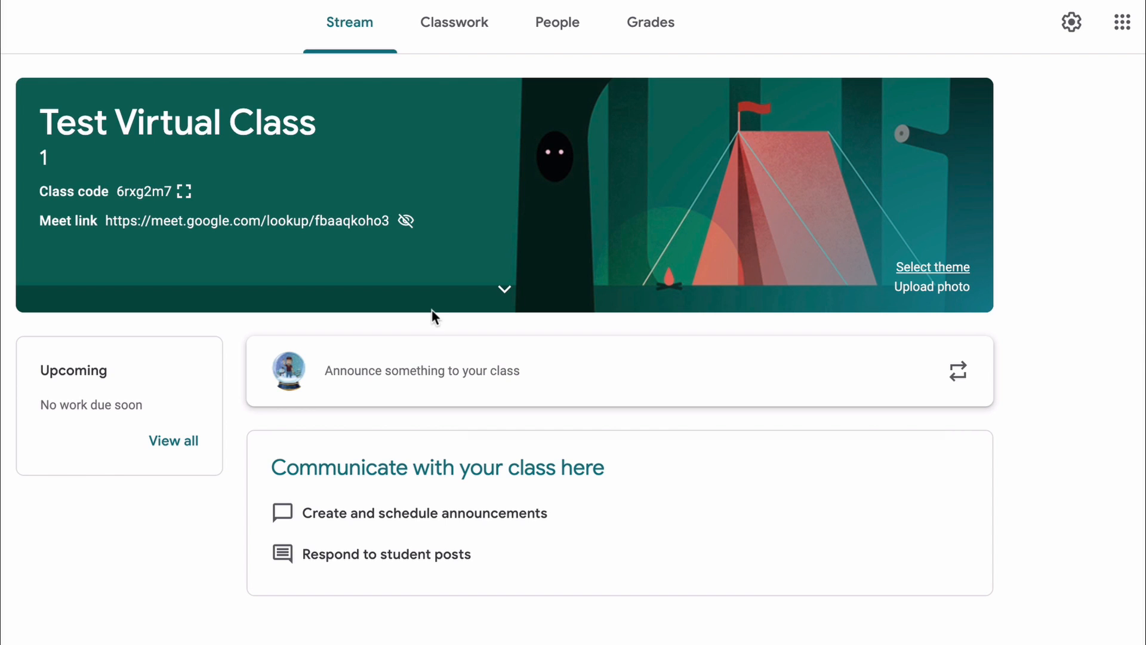
- Write the class announcement "Hey People Check this out." for all students and start attaching a YouTube video
click(424, 395)
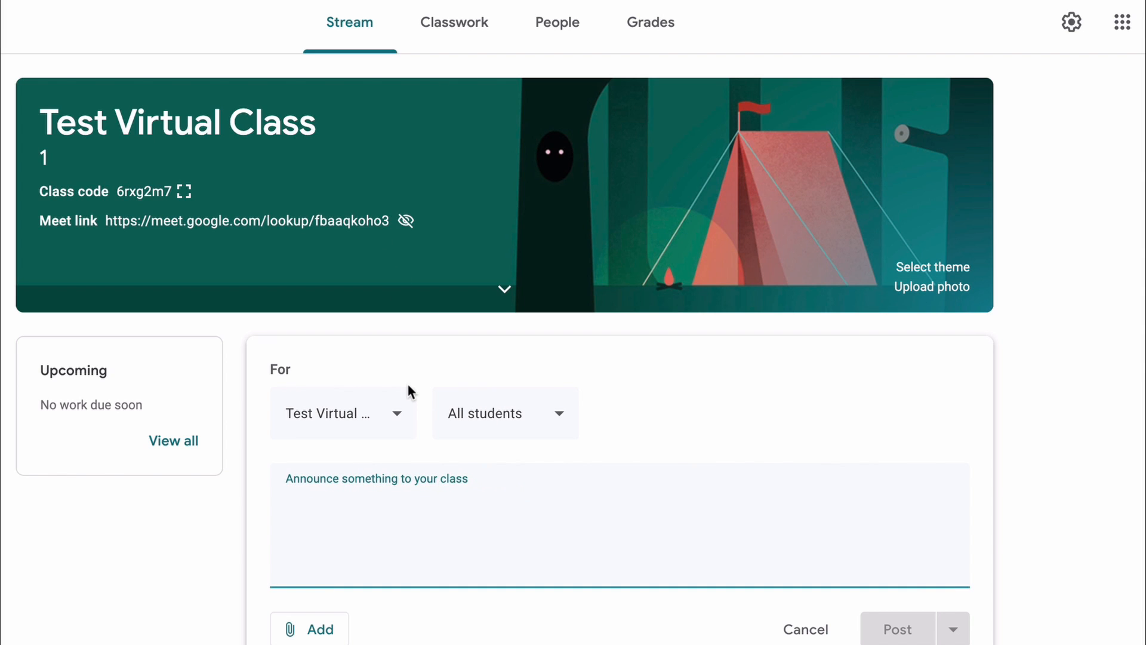
text(Hey People Check this out.)
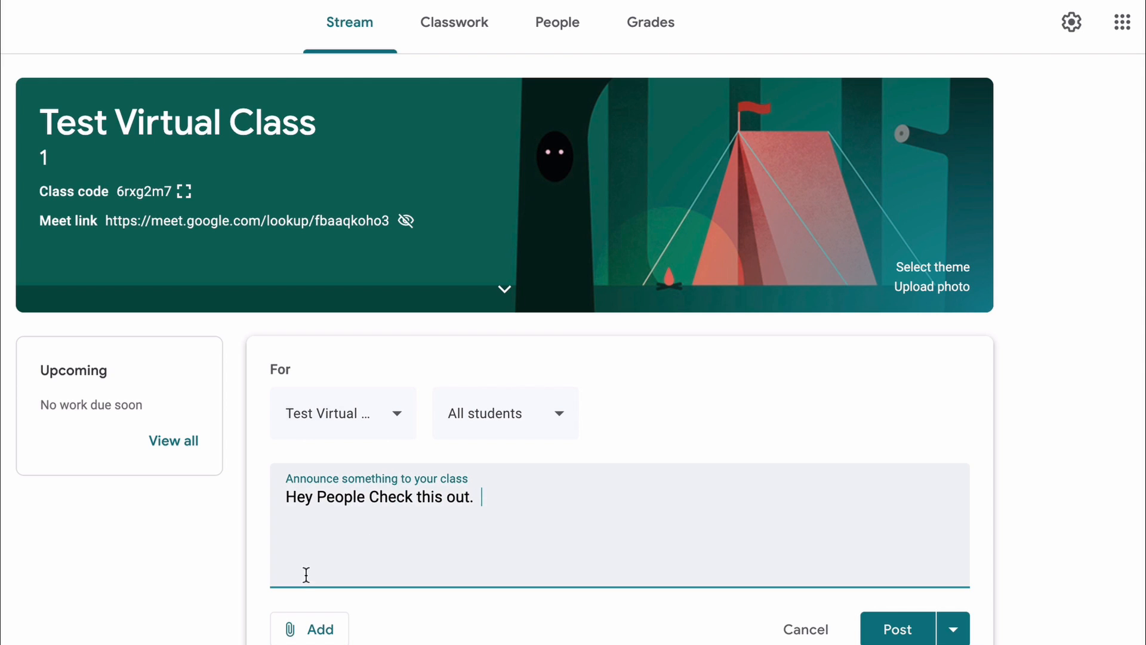
click(307, 629)
scroll(372, 624, down, 1)
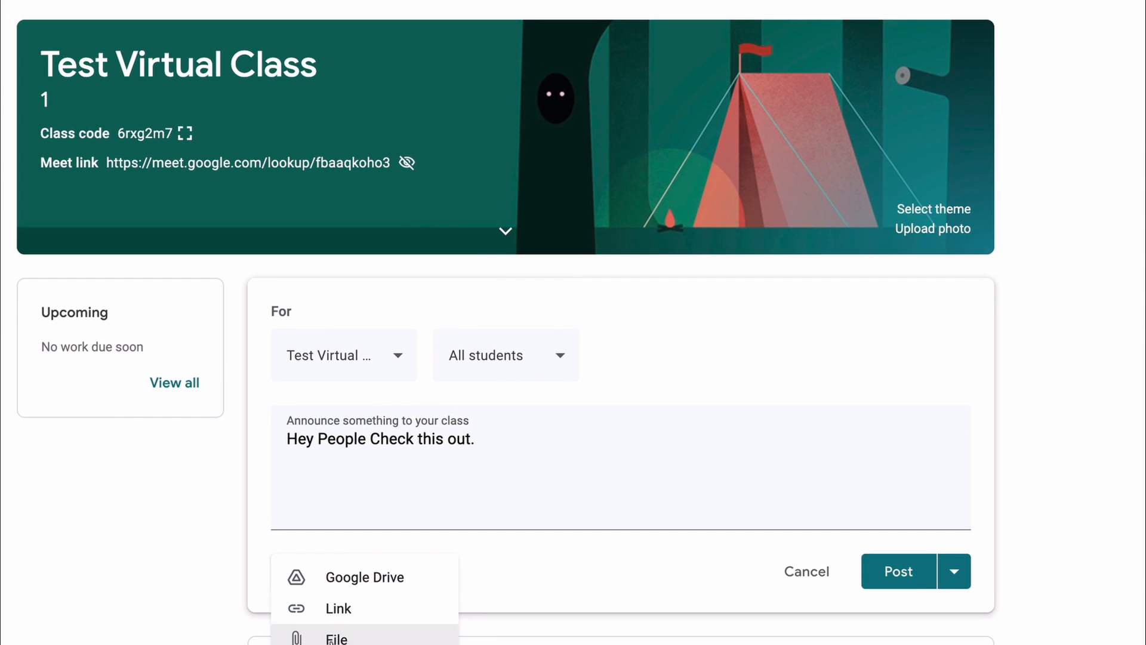
click(332, 644)
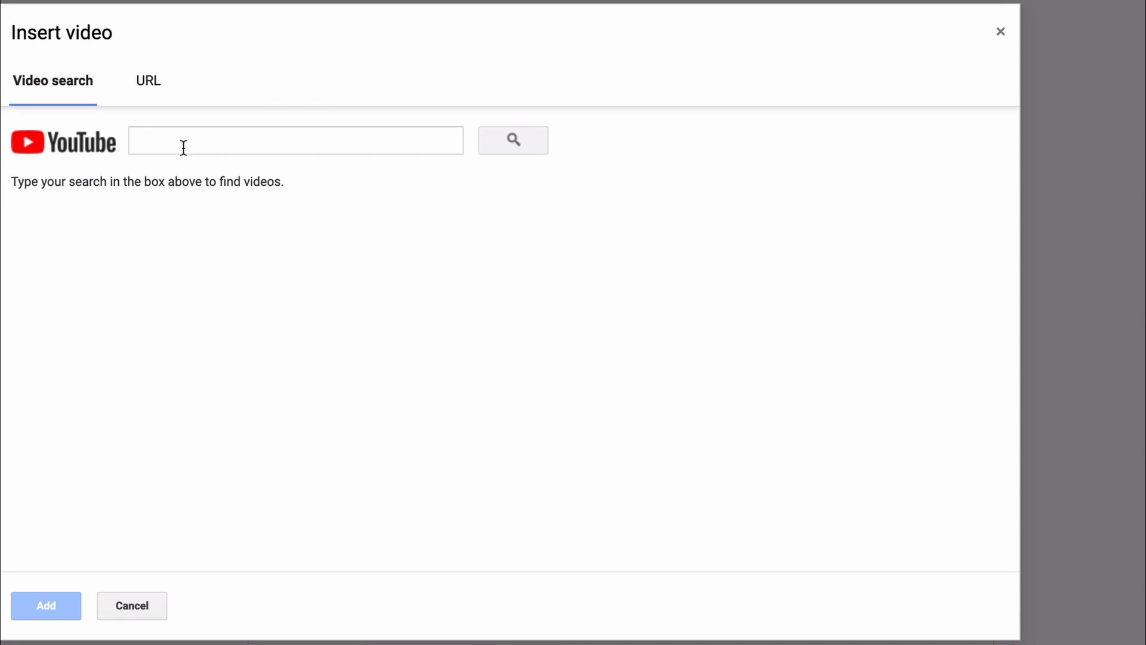
- Search YouTube for "Bald Guy Sci" and attach the video "Amazing Custom Interactive Slides with Canva & PearDeck" to the announcement
click(183, 147)
text(Bald Guy Sc)
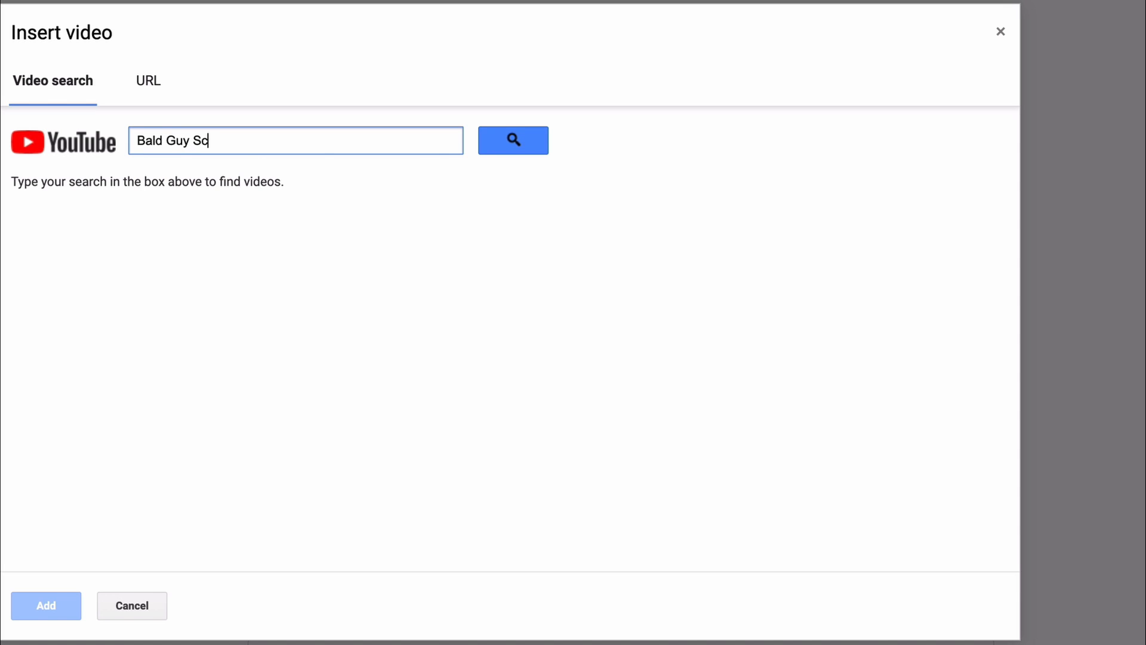
text(i)
key(Return)
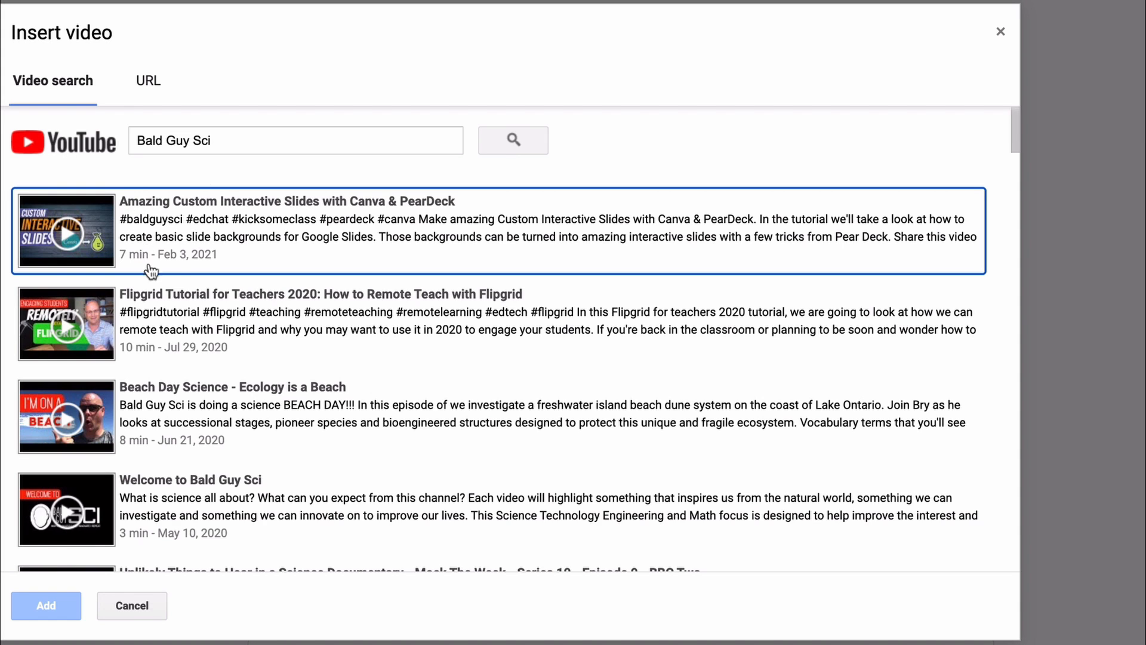
click(178, 211)
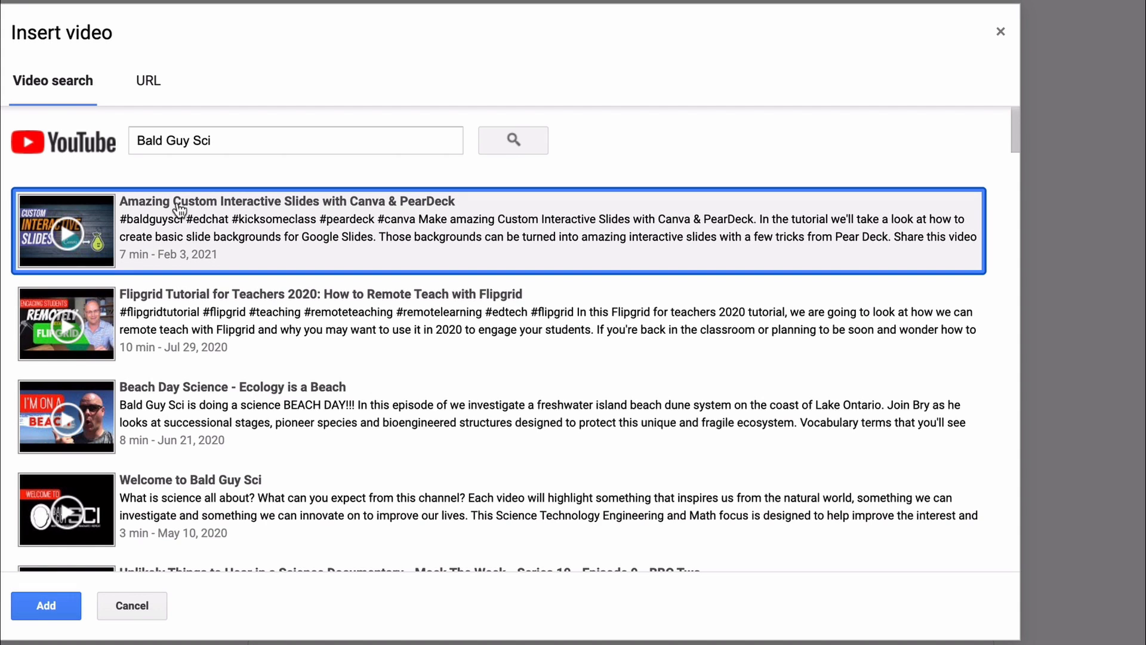
click(48, 605)
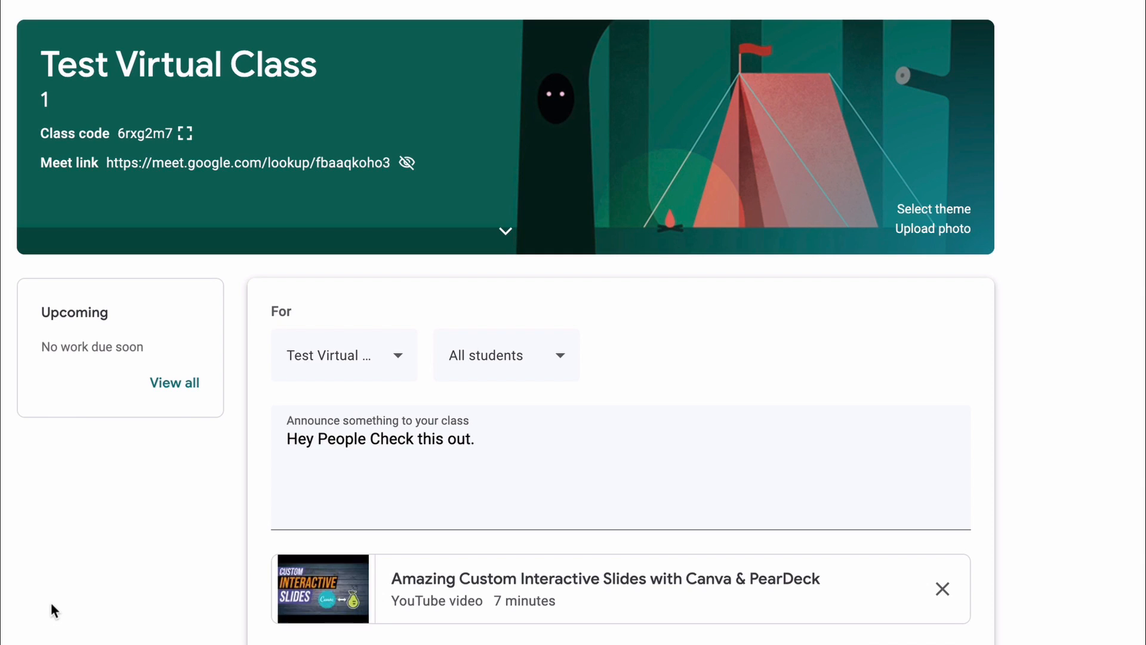
- Schedule the announcement for Feb 4, 2021 at 3:00 PM and expand the list of saved announcements
scroll(555, 578, down, 3)
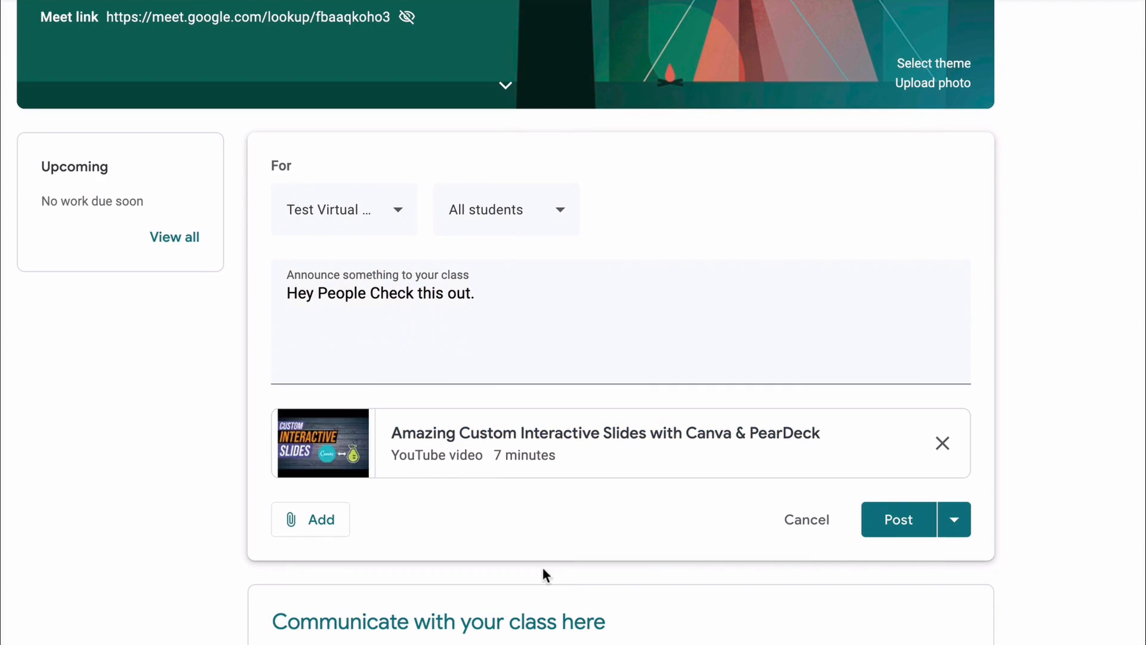
click(958, 517)
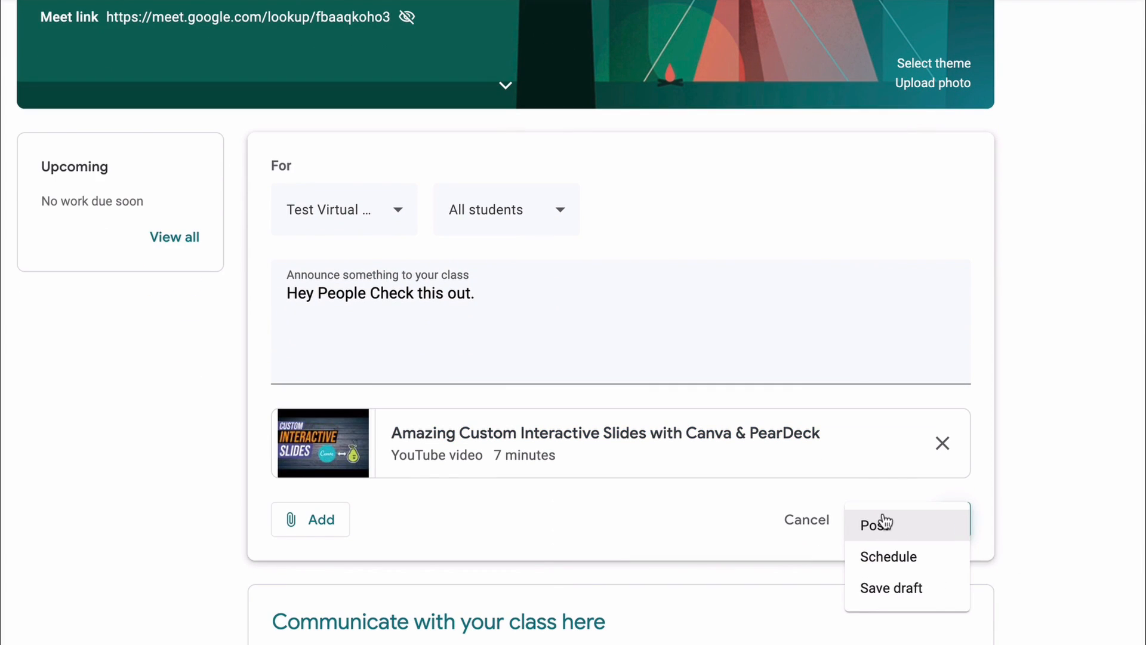
click(909, 564)
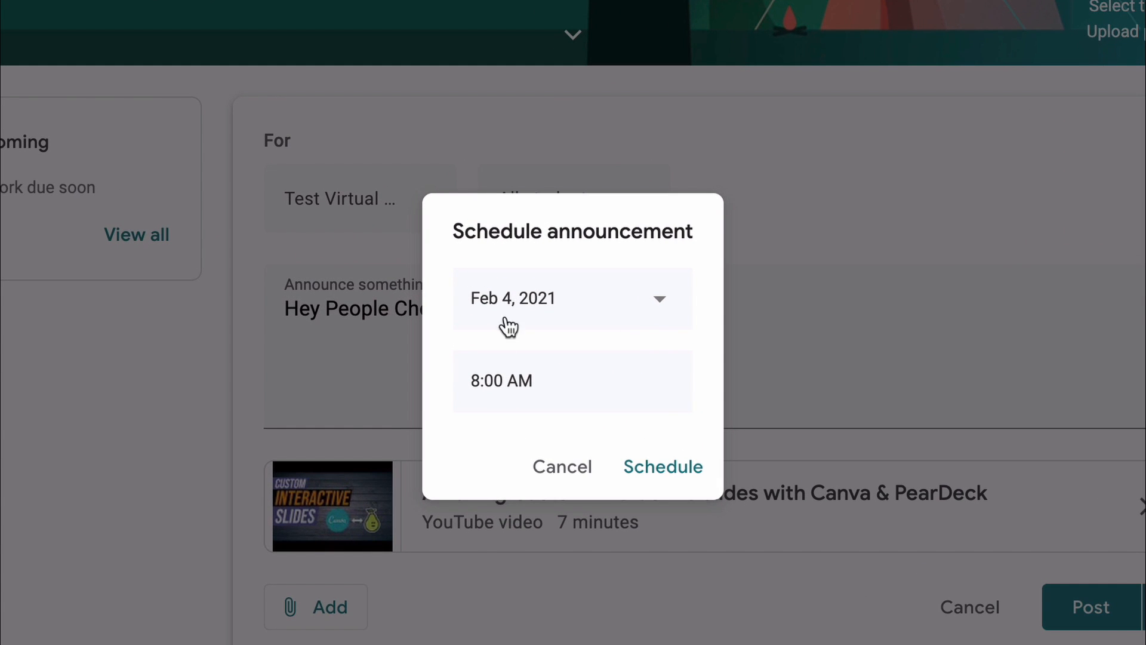
click(441, 356)
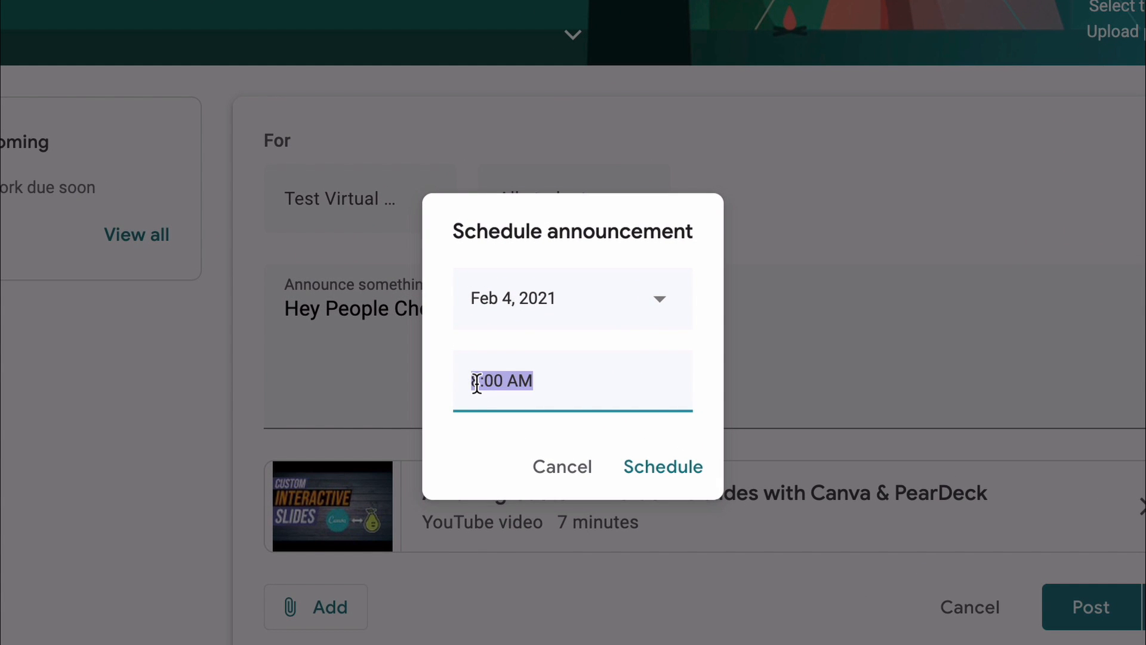
click(477, 382)
key(BackSpace)
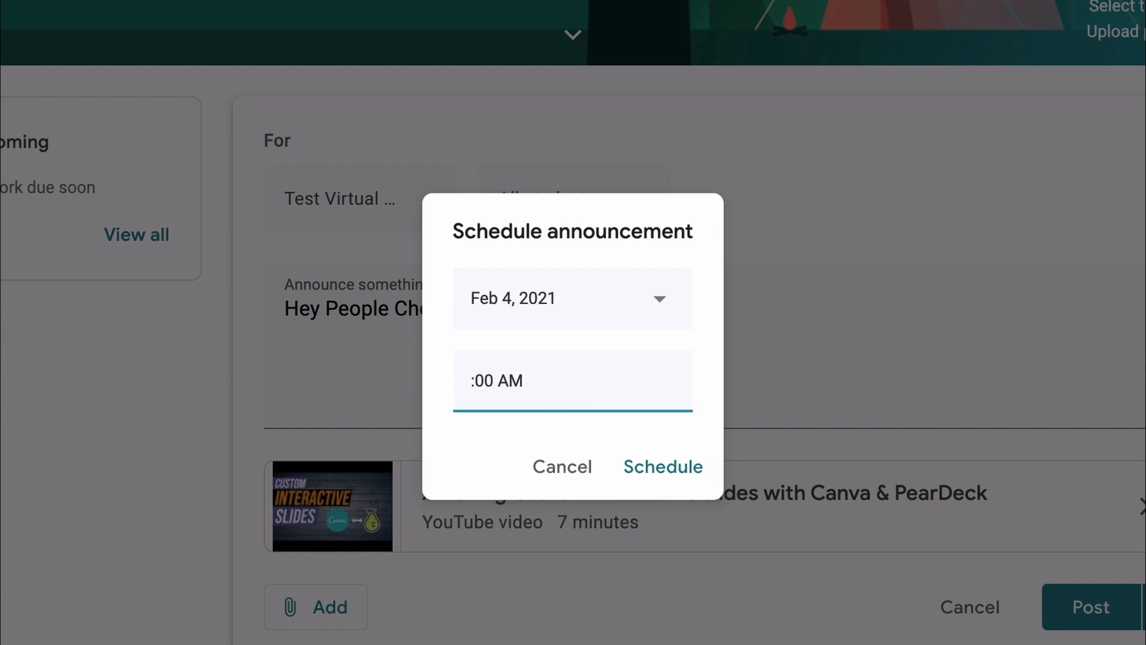
text(3)
click(680, 466)
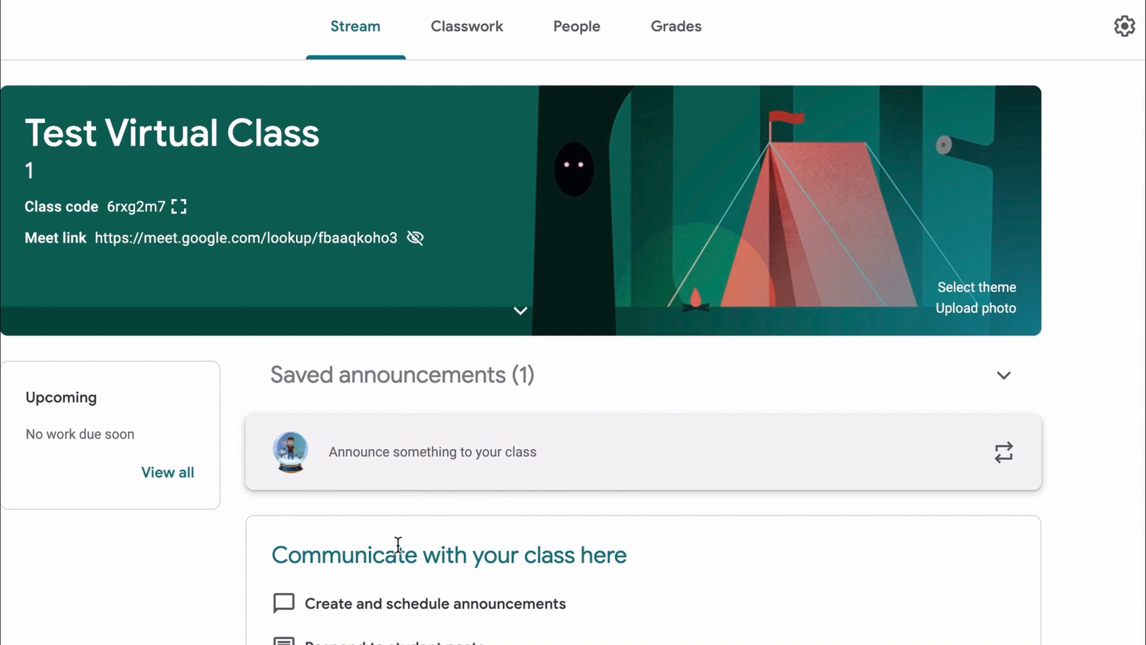
click(1004, 376)
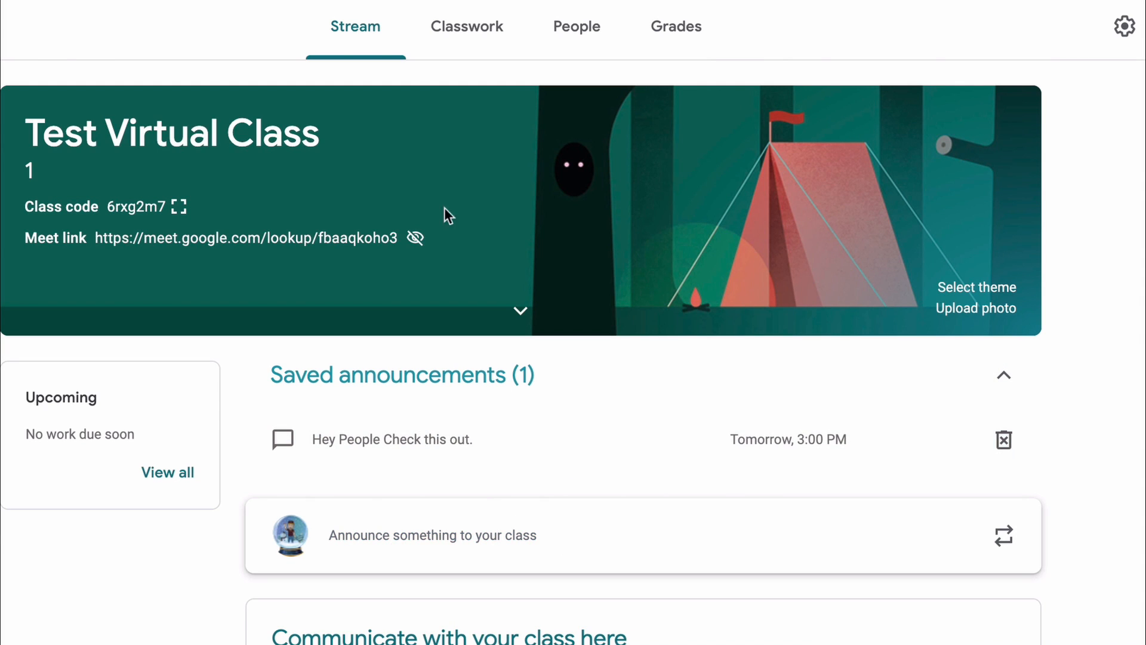
- Create a new classwork assignment titled "Test Prep 1" with the instructions "Do this sillyhead..."
click(464, 27)
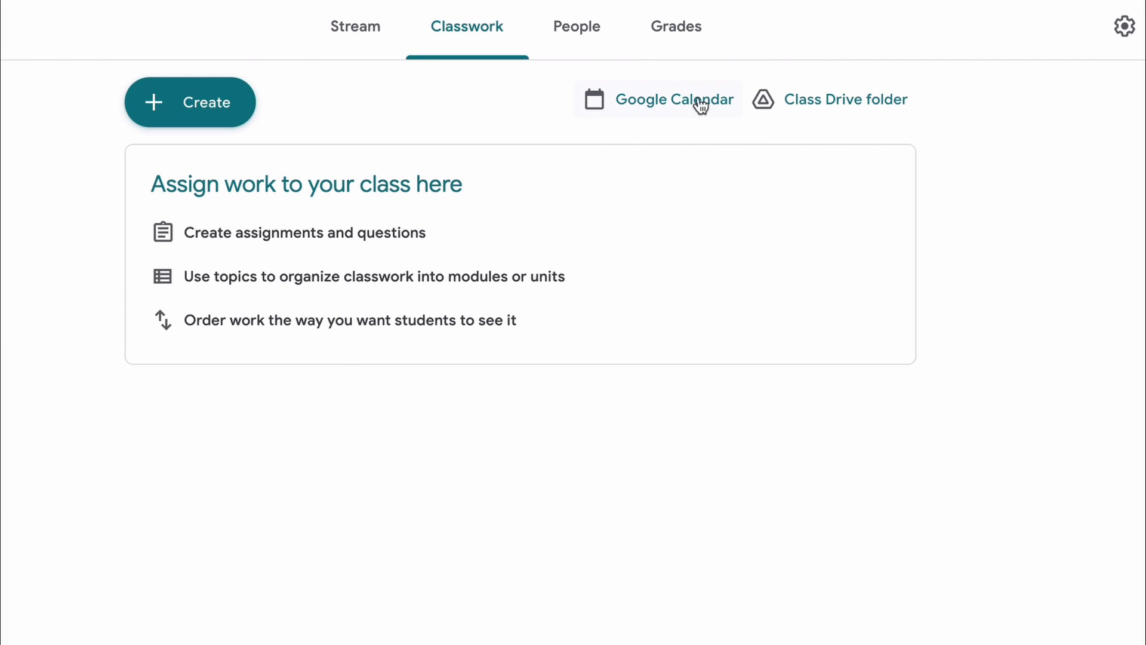
click(206, 111)
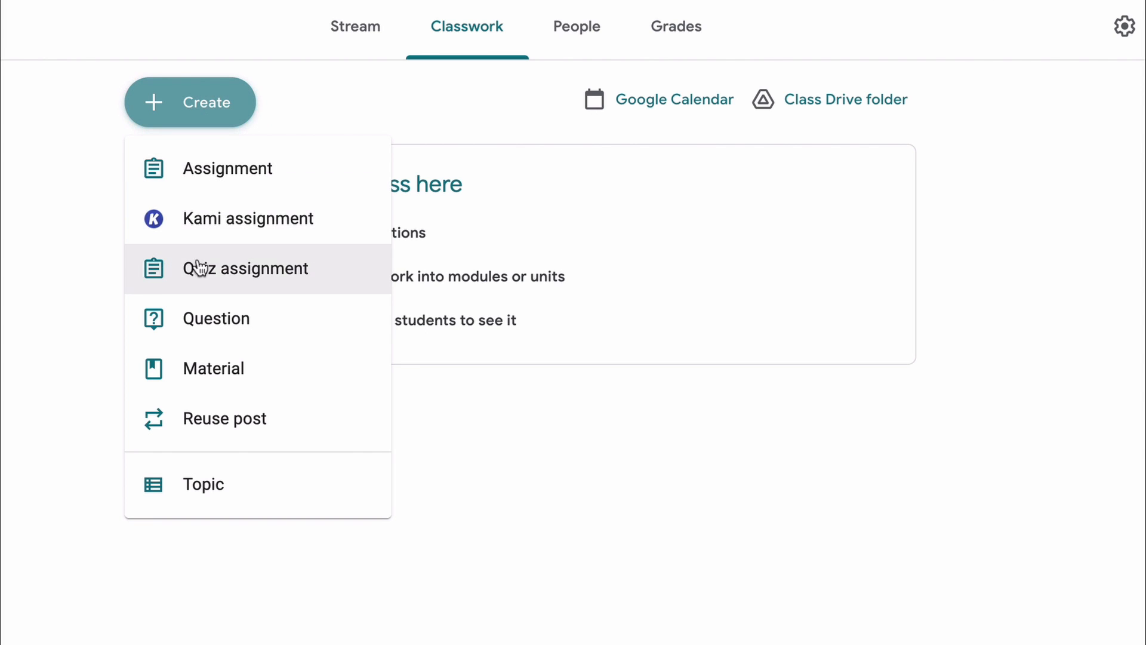
click(193, 175)
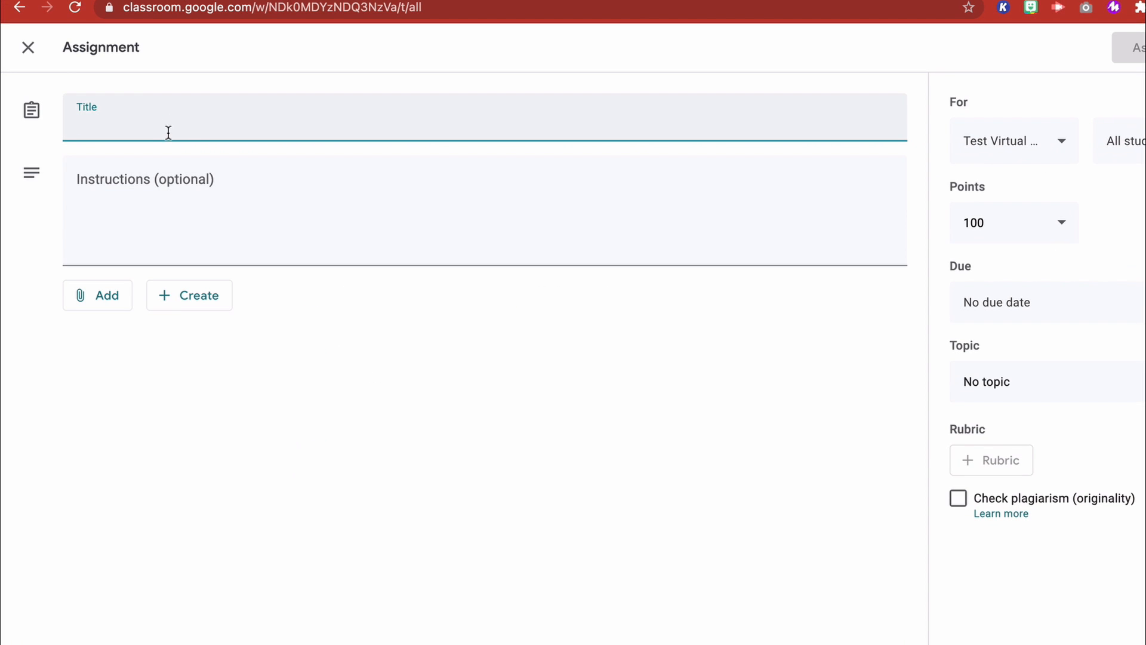
text(Test Prep 1)
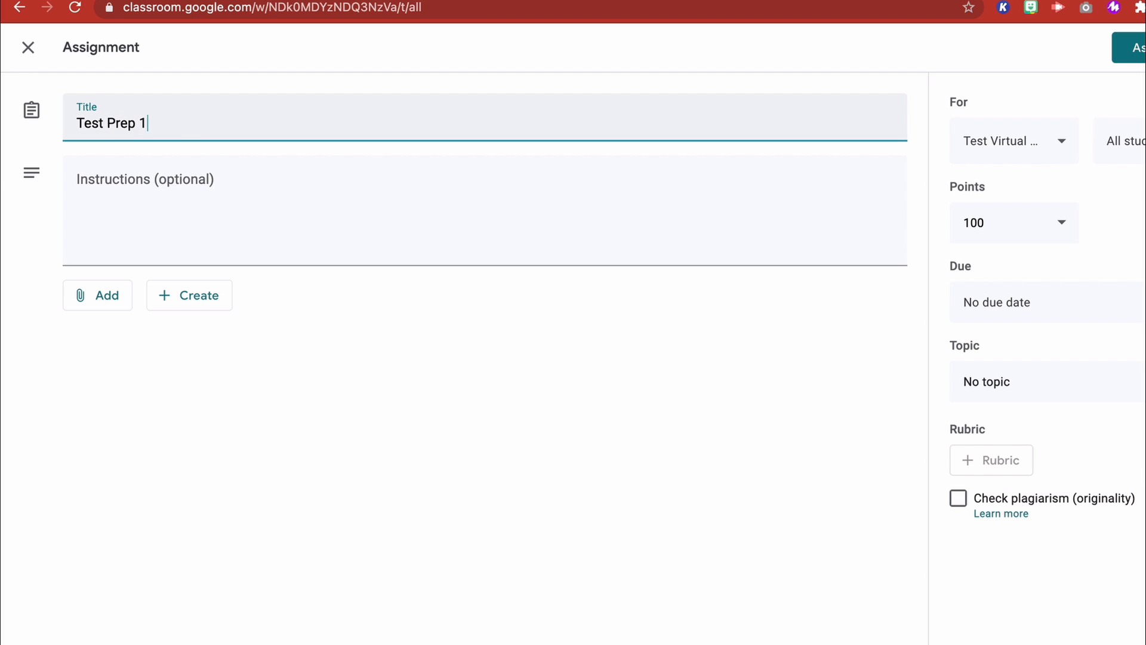
click(168, 180)
text(Do this sillyhead...)
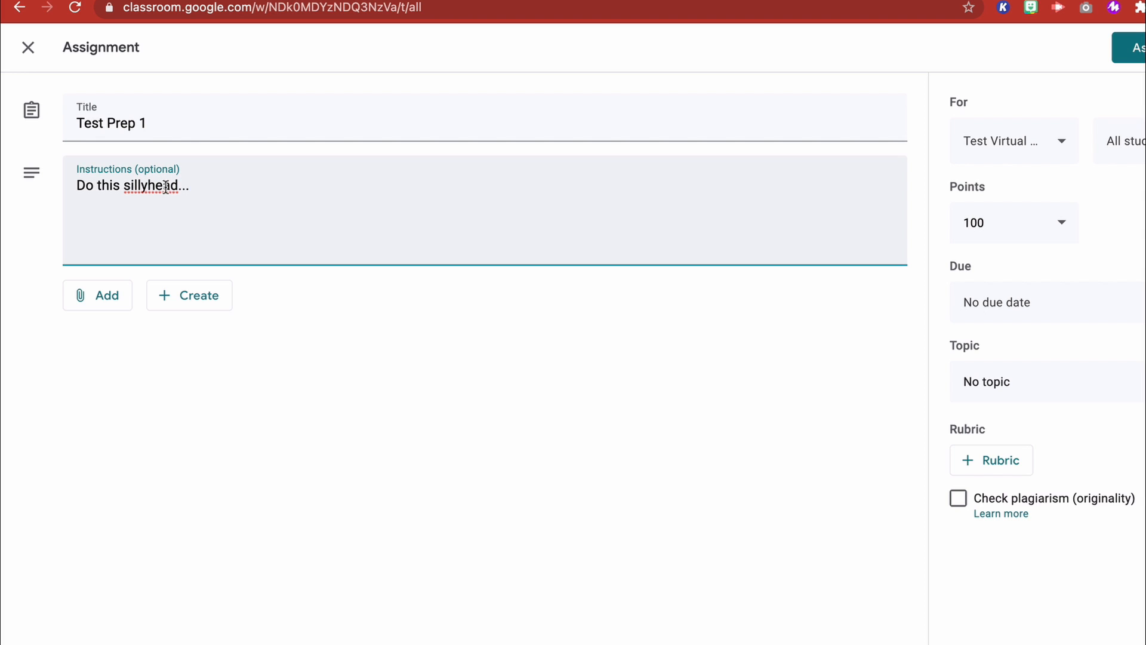
- Attach the Jamboard 1B1 Pip and acid-rain-primer.pdf from My Drive in Google Drive to the assignment
click(113, 304)
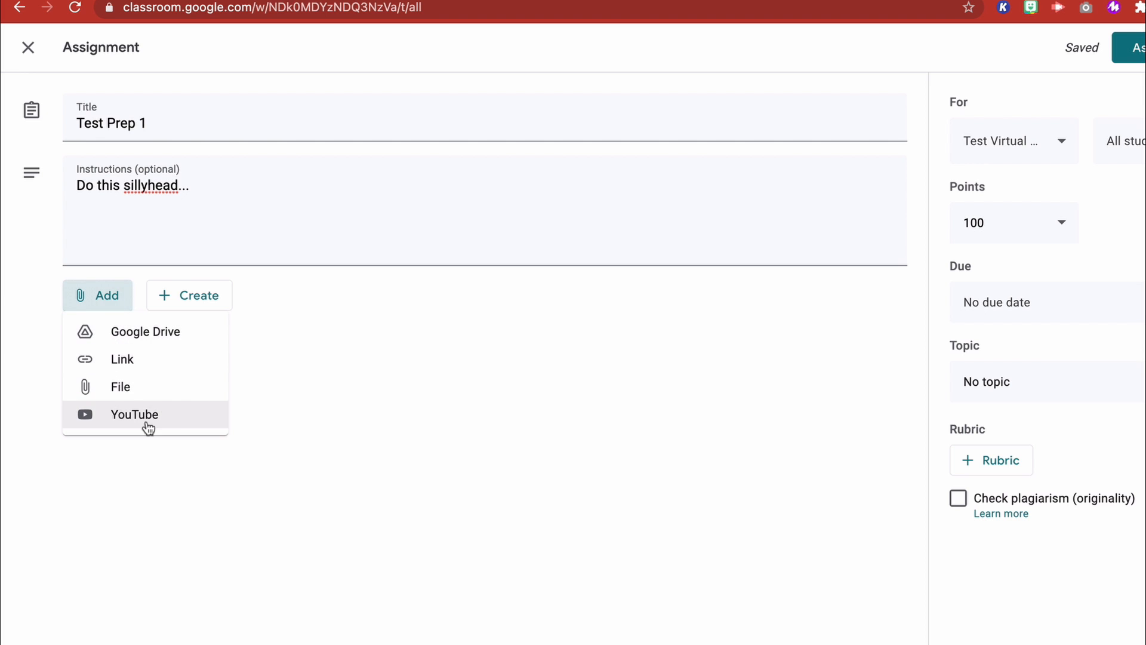
click(137, 338)
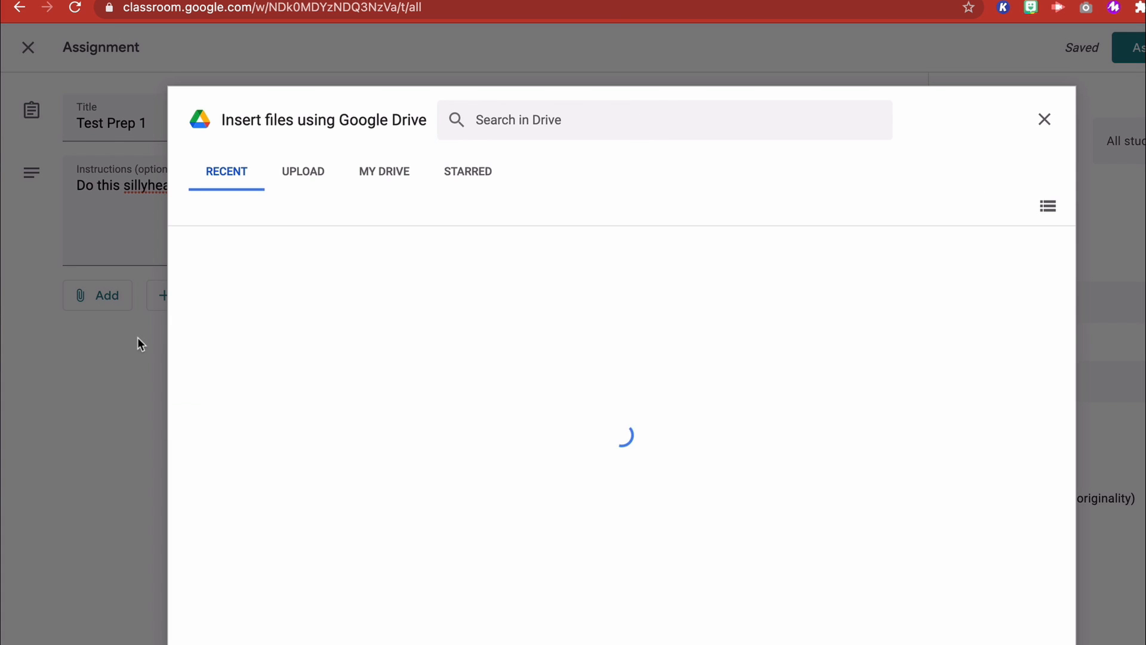
click(385, 171)
click(605, 375)
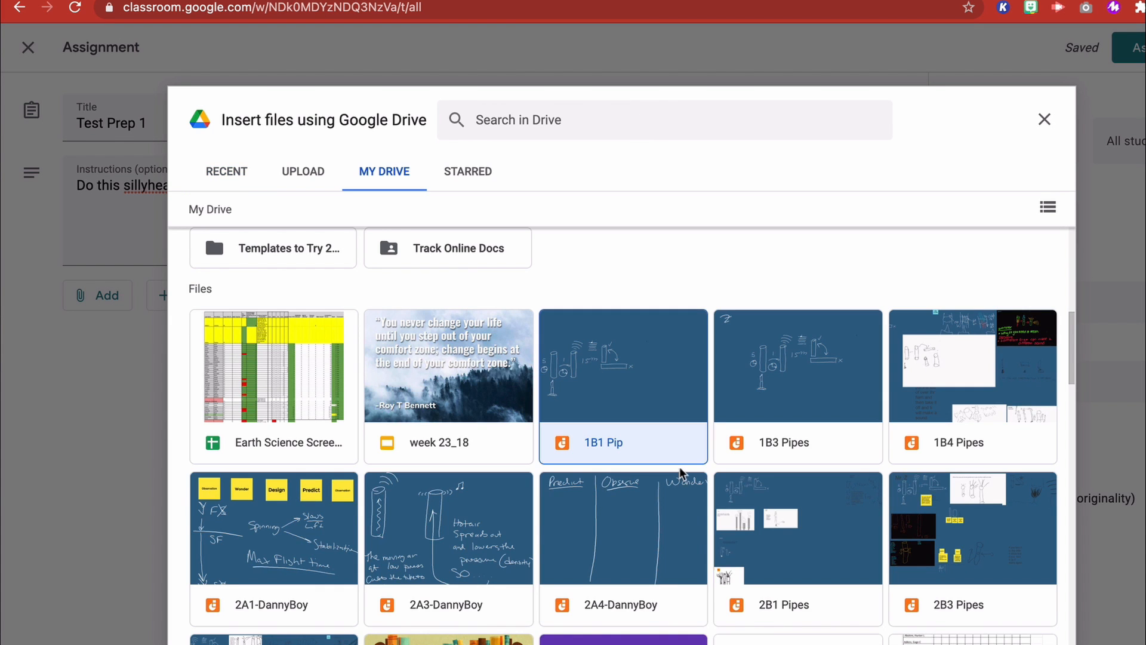
scroll(741, 343, down, 3)
scroll(740, 344, down, 5)
scroll(647, 389, up, 1)
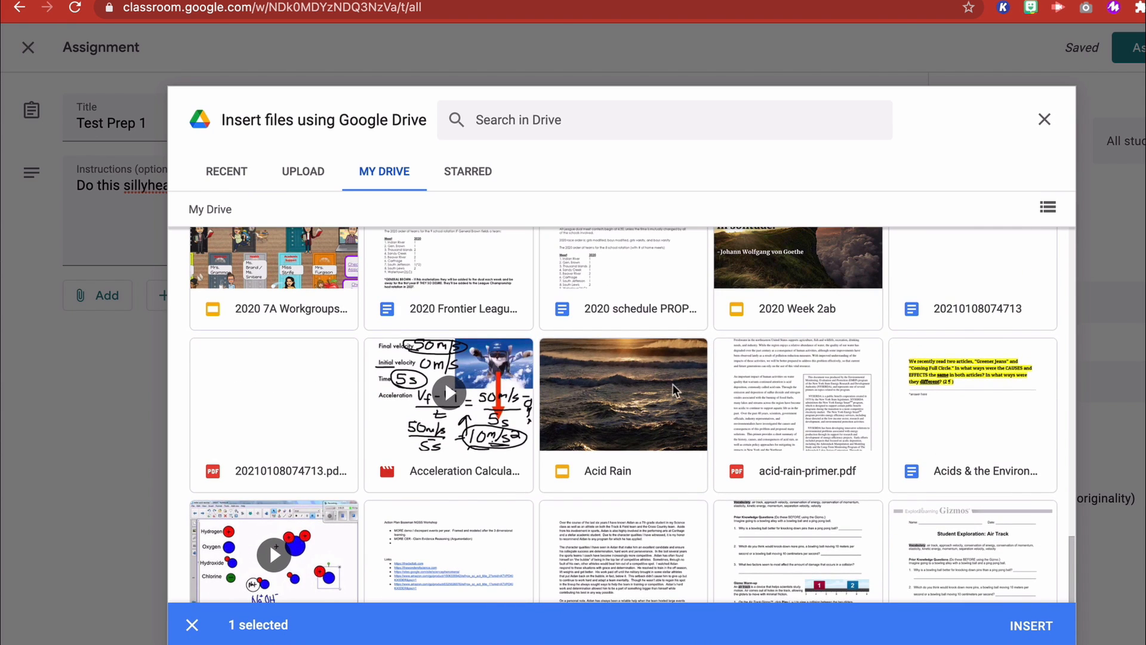
click(776, 385)
click(1049, 636)
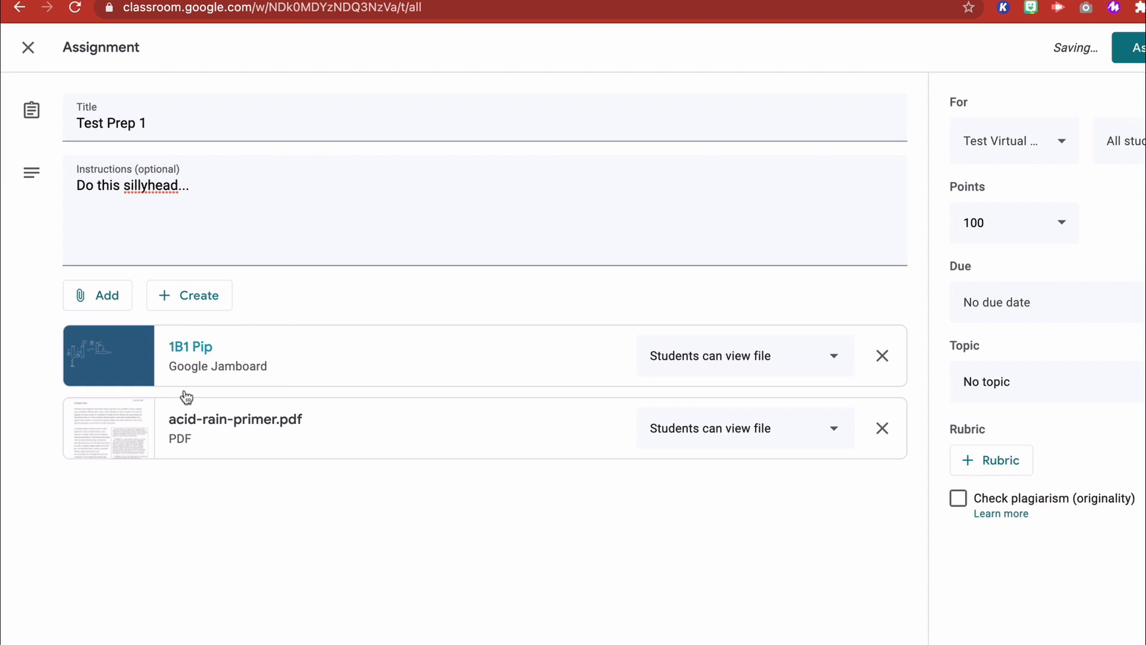
- Remove the 1B1 Pip Jamboard from the assignment and set acid-rain-primer.pdf to make a copy for each student
click(554, 347)
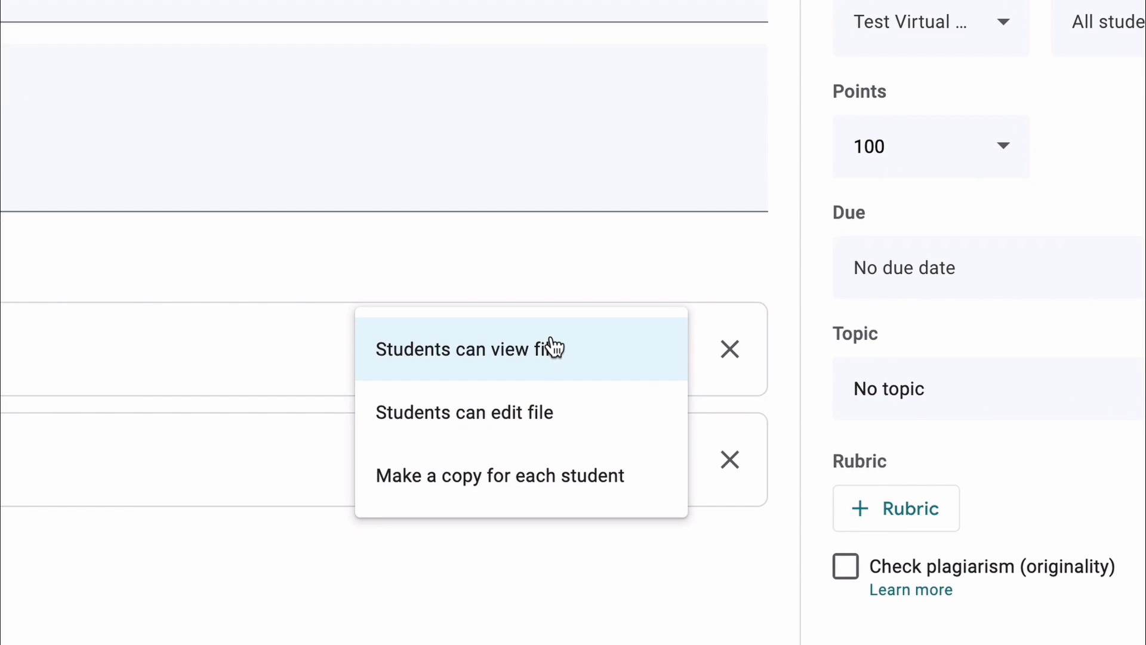
click(182, 332)
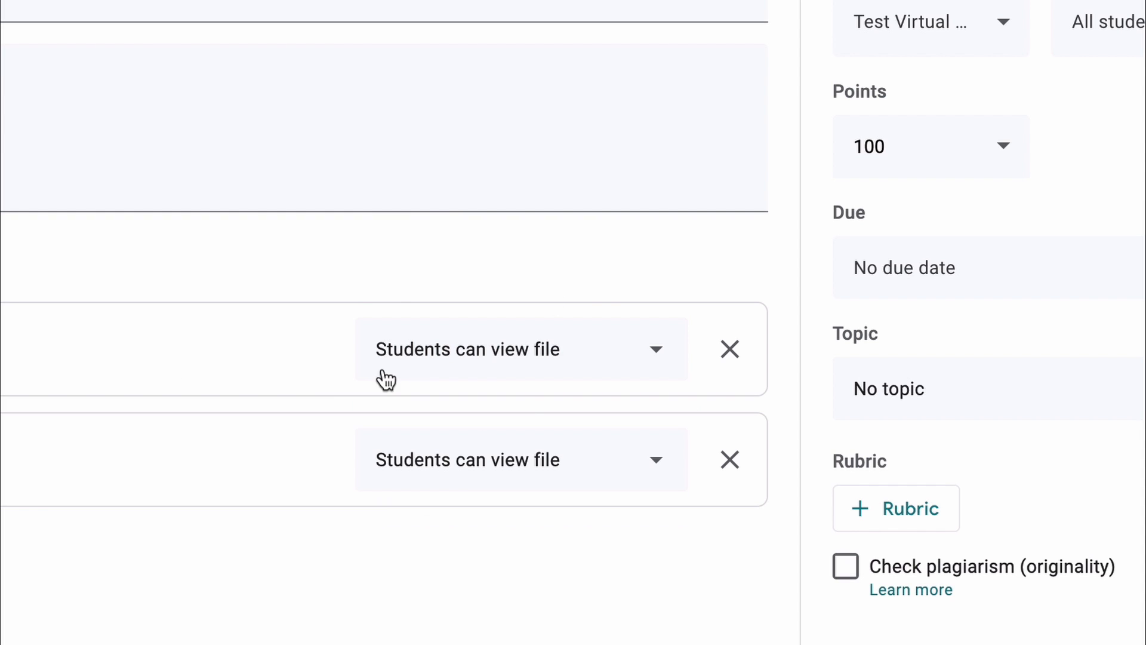
click(732, 356)
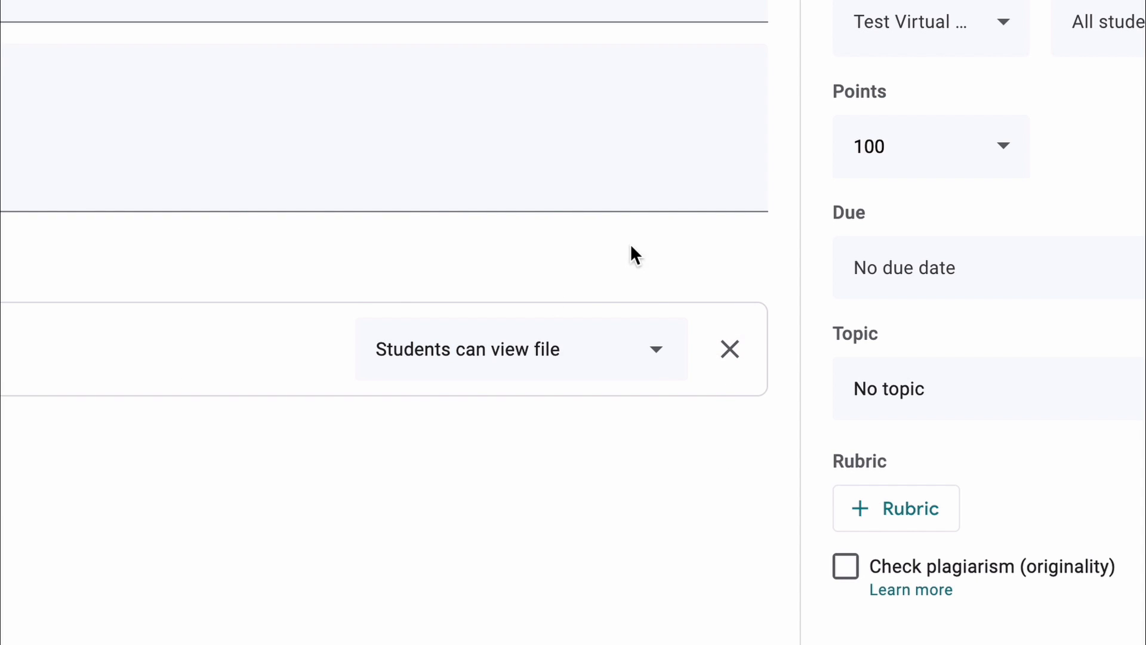
click(656, 351)
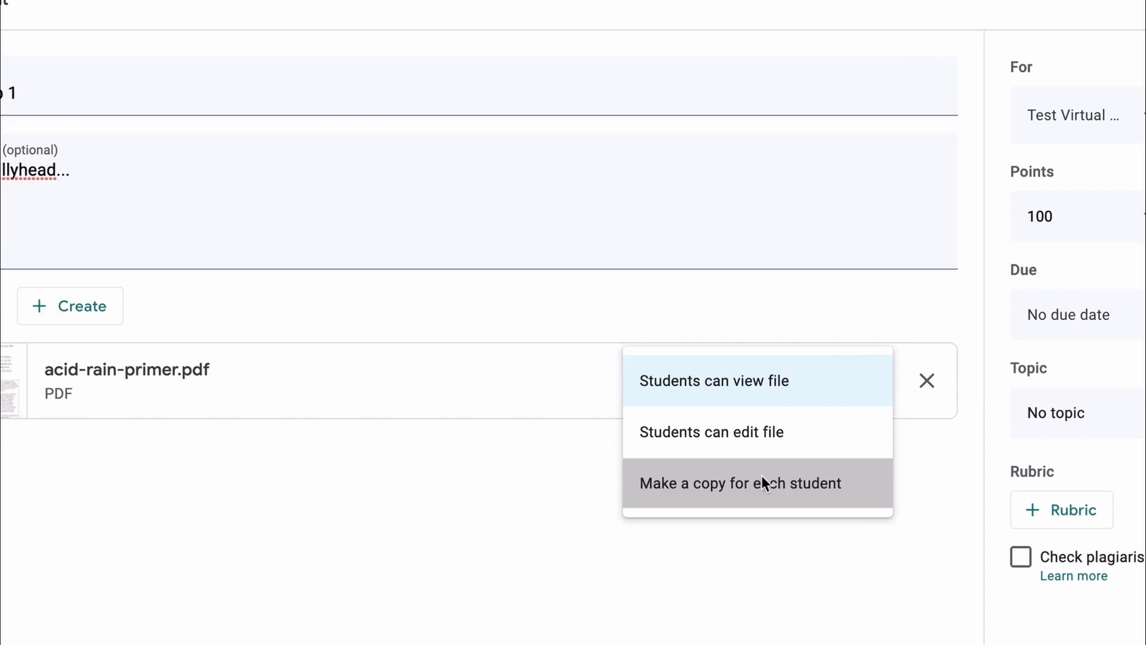
click(762, 478)
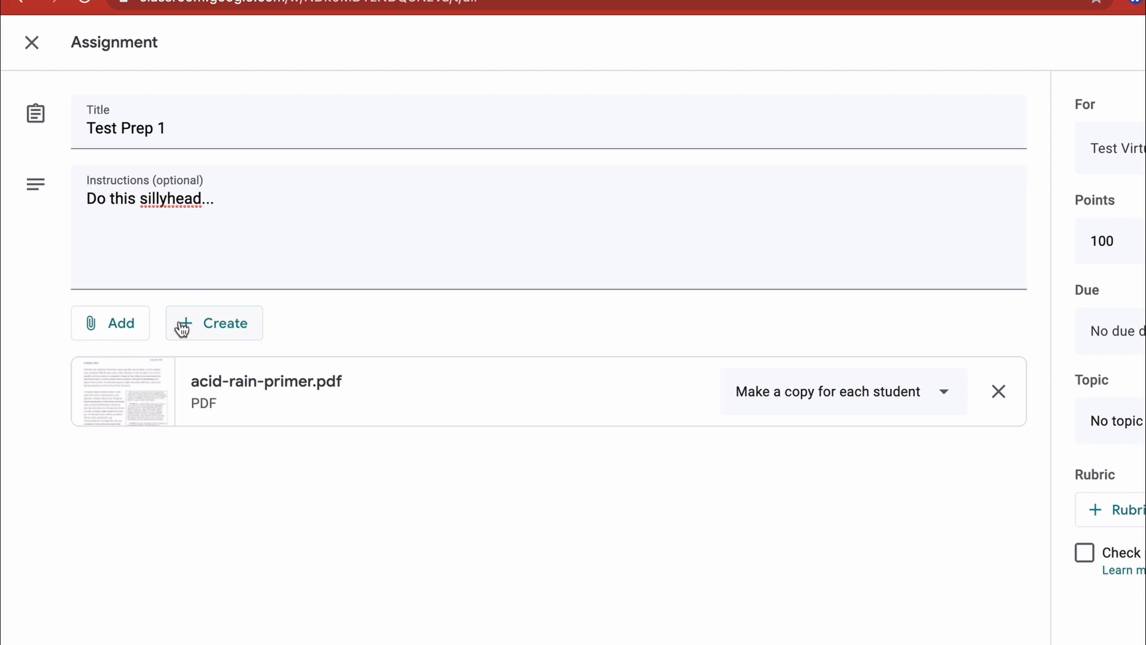
- Create a new Google Drawings file as an assignment attachment and name the drawing "Draw Ideas"
click(234, 331)
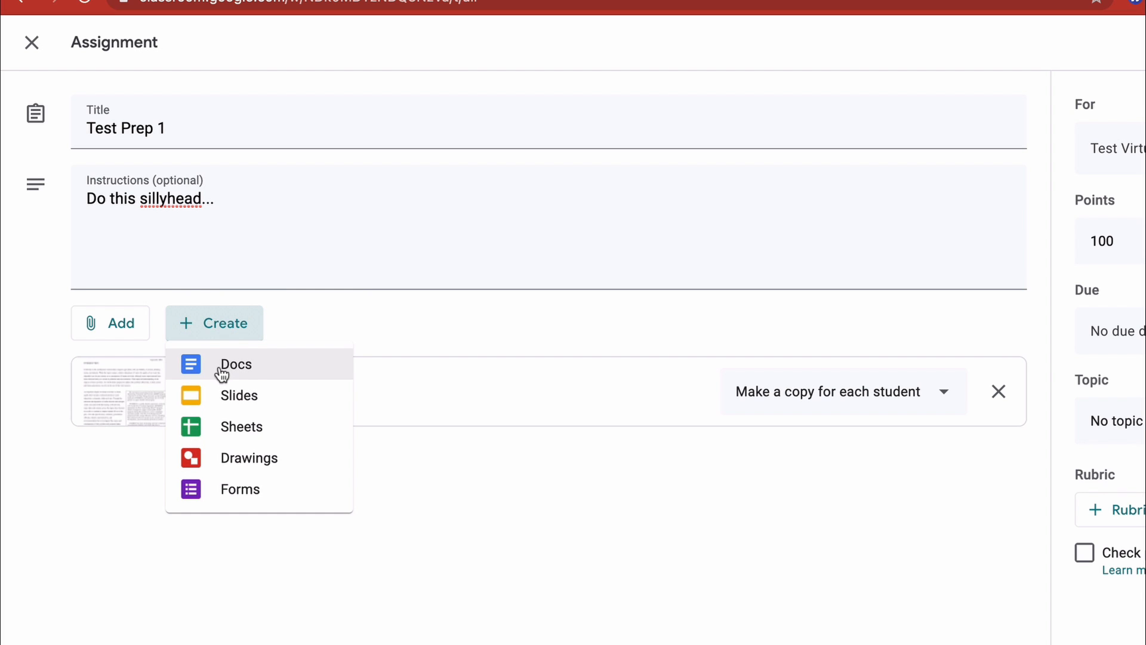
click(246, 470)
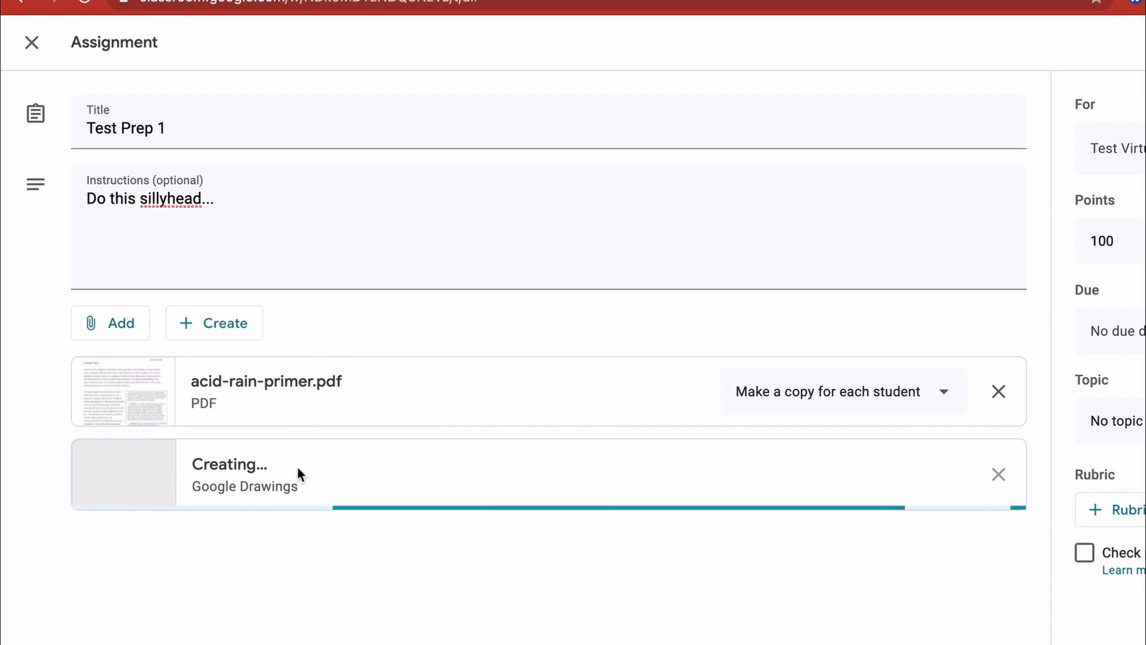
click(150, 31)
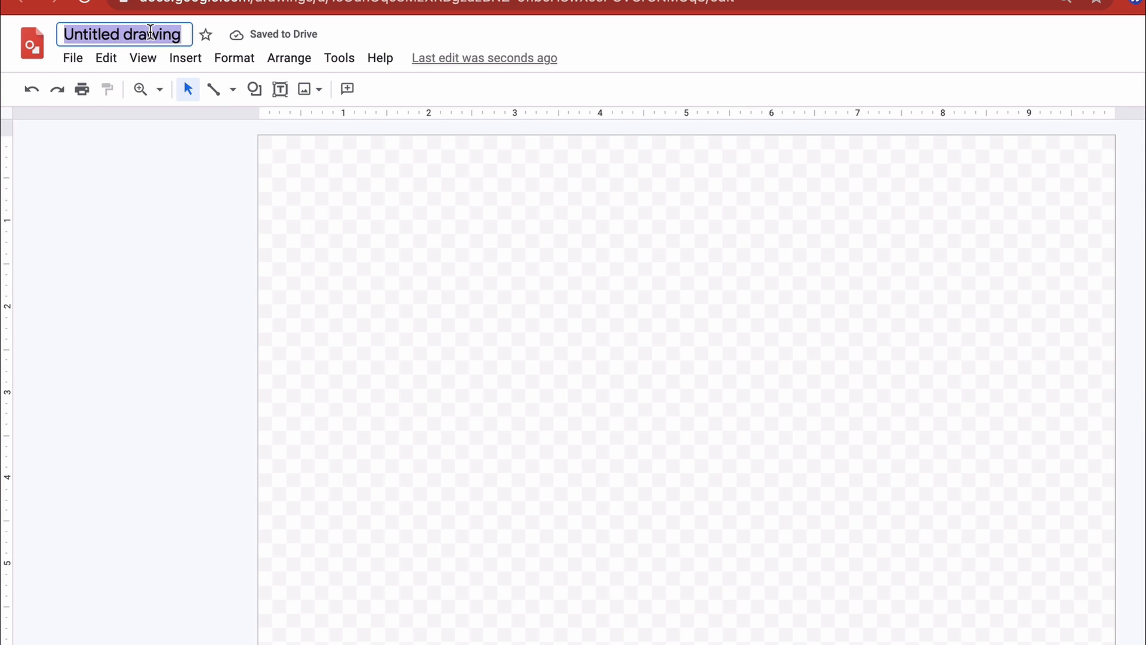
text(Draw Ideas)
key(Return)
- Draw a rectangle about 9 inches wide and 3.4 inches tall across the drawing canvas, leaving space above it
click(255, 89)
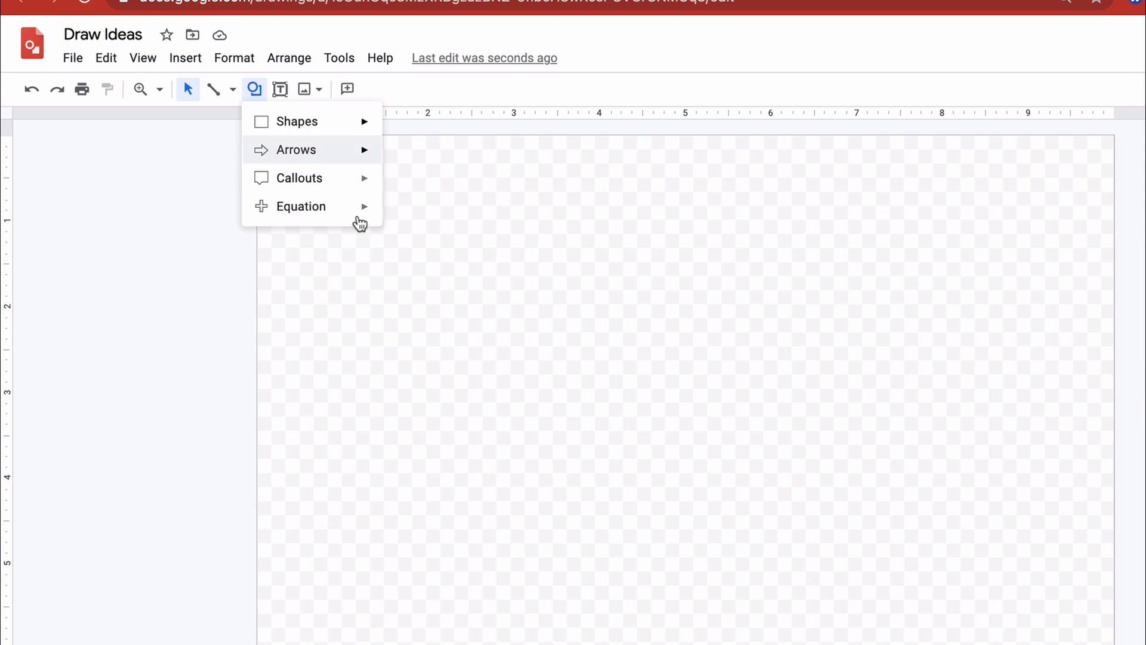
mouse_move(298, 120)
click(396, 126)
drag(296, 261, 1059, 548)
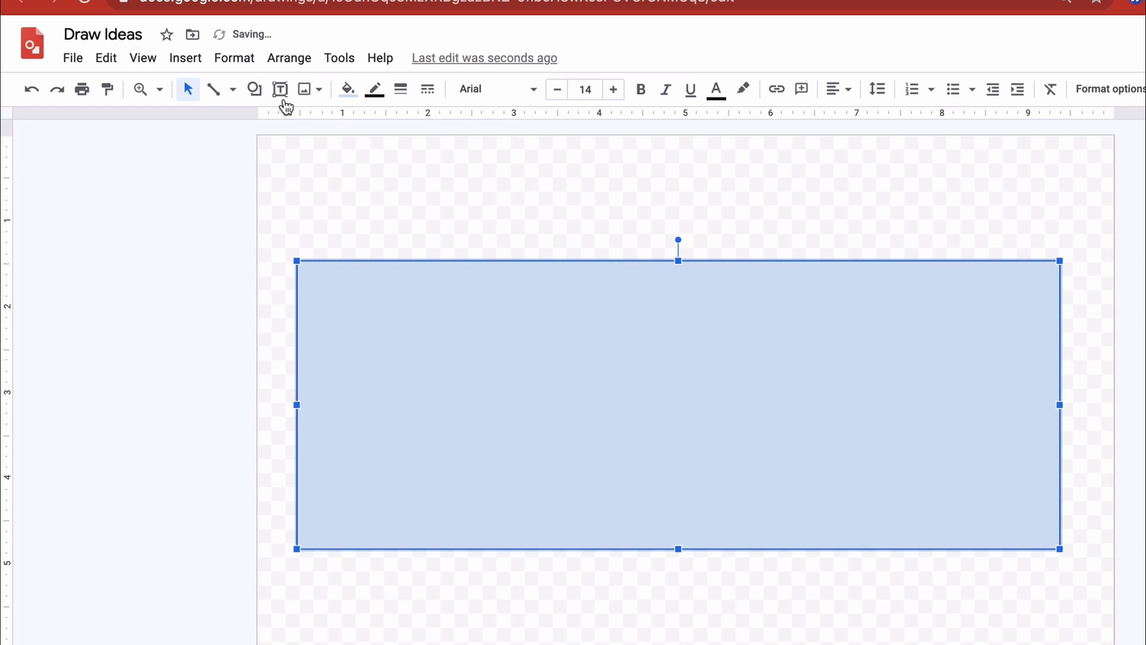
- Add a text box above the rectangle reading "Draw your ideas and diagrams in the box below" and widen it to about the rectangle's width
click(280, 89)
drag(303, 185, 423, 222)
text(Draw your ideas )
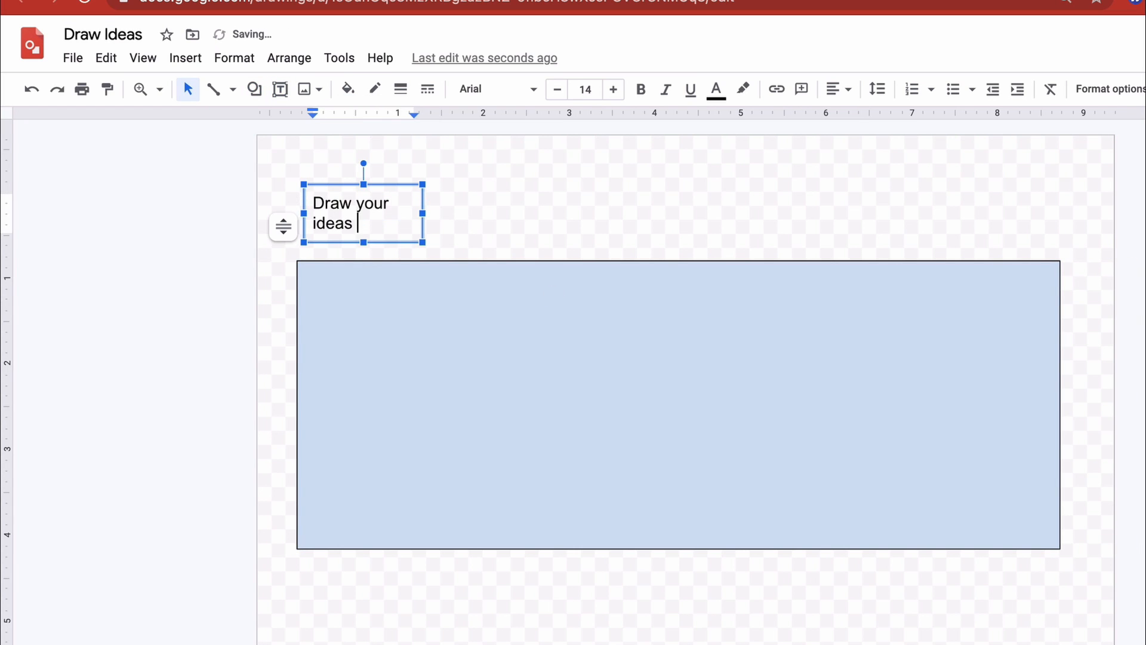
text(and diagrams in the box below.)
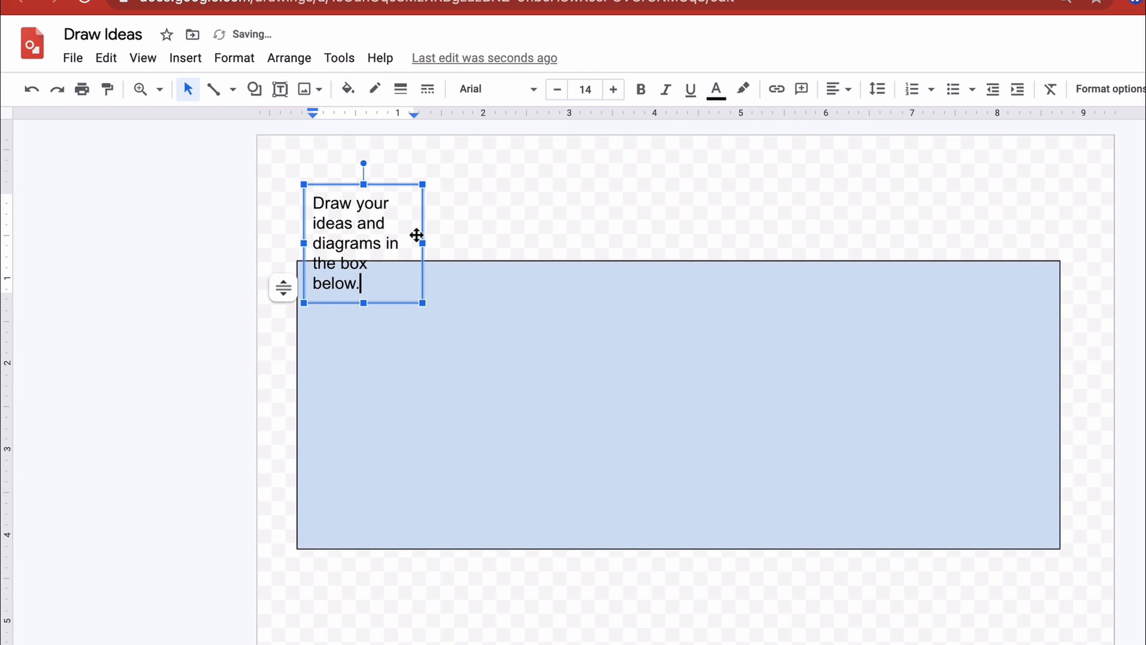
drag(422, 242, 1053, 225)
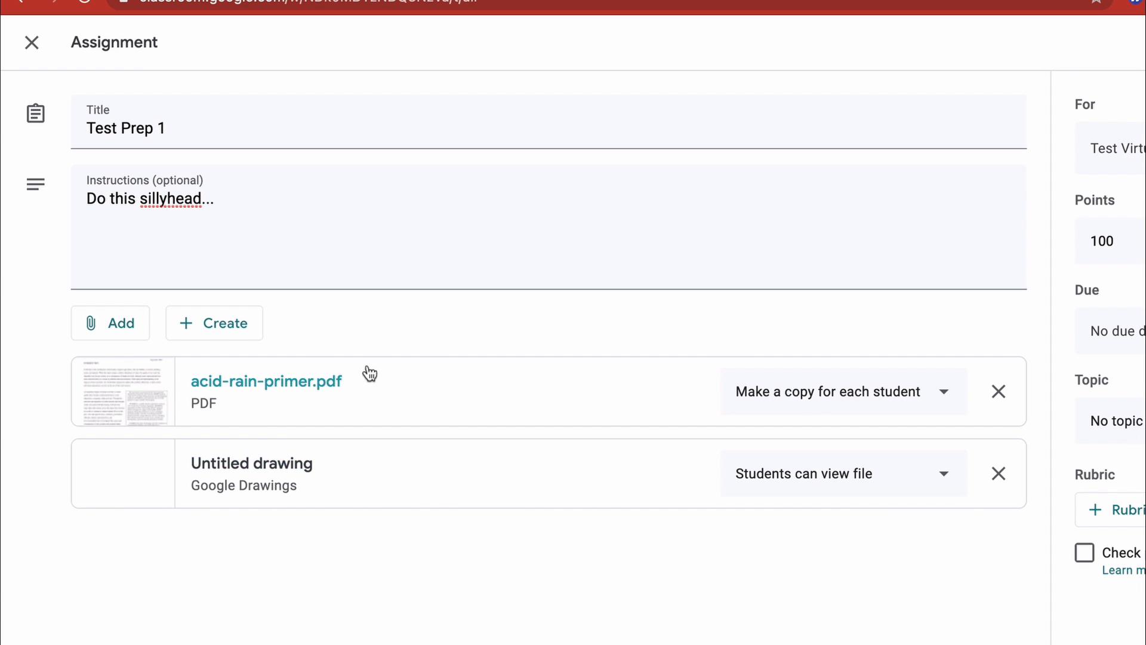
- Back in the Classroom assignment, review the drawing's student access options and the class and student choices it can be assigned to
click(944, 474)
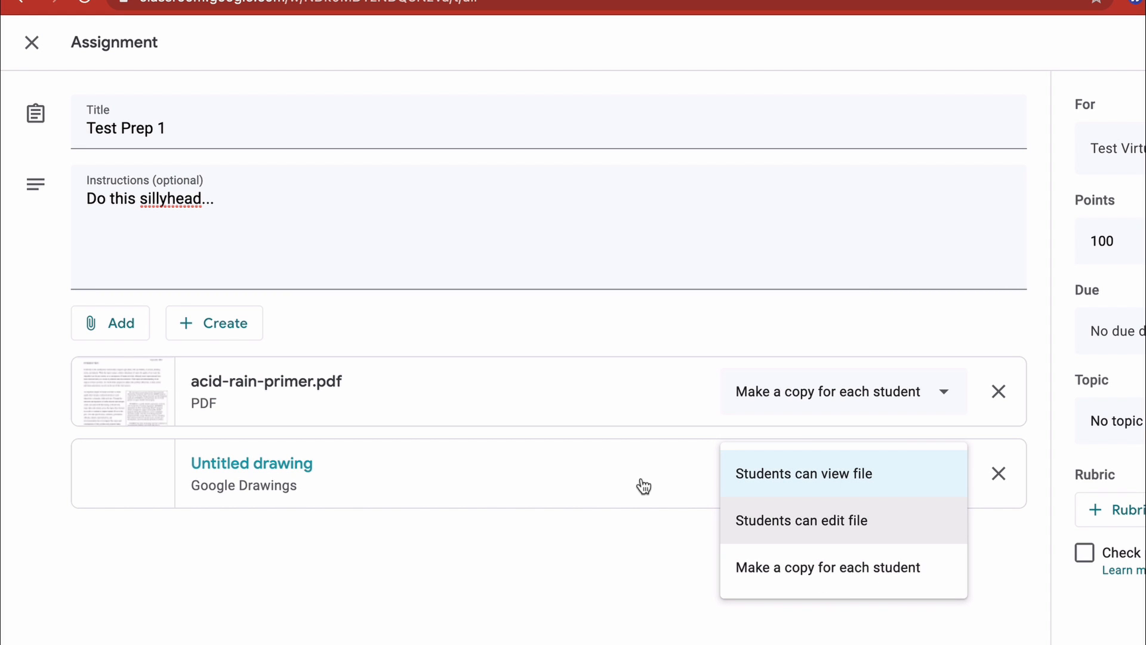
click(581, 243)
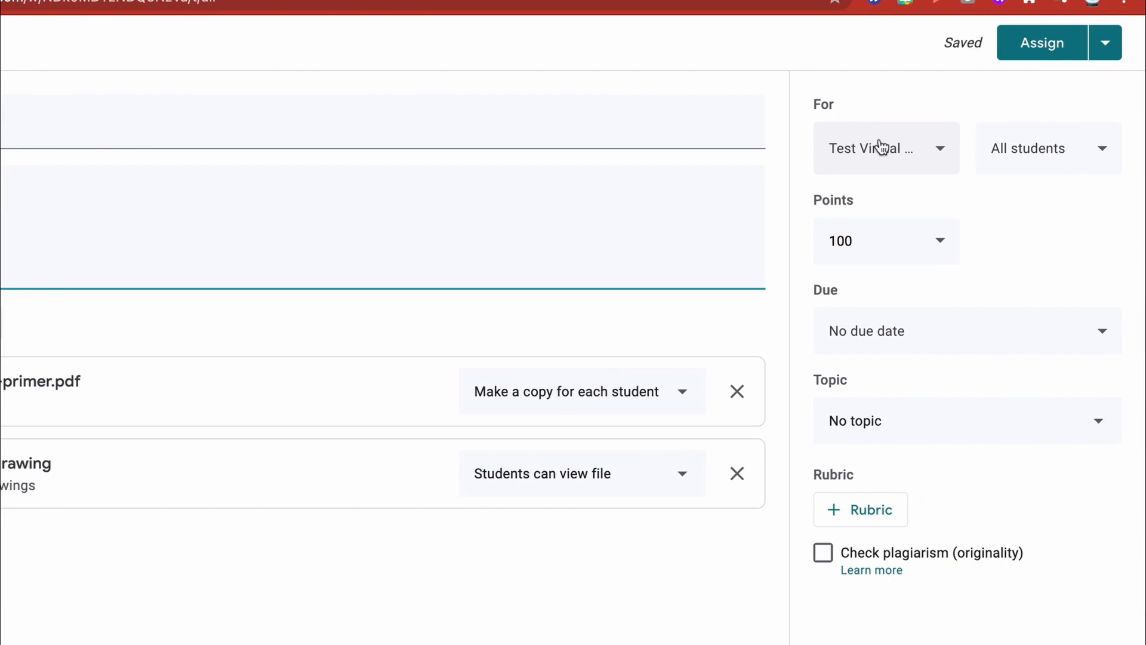
click(966, 150)
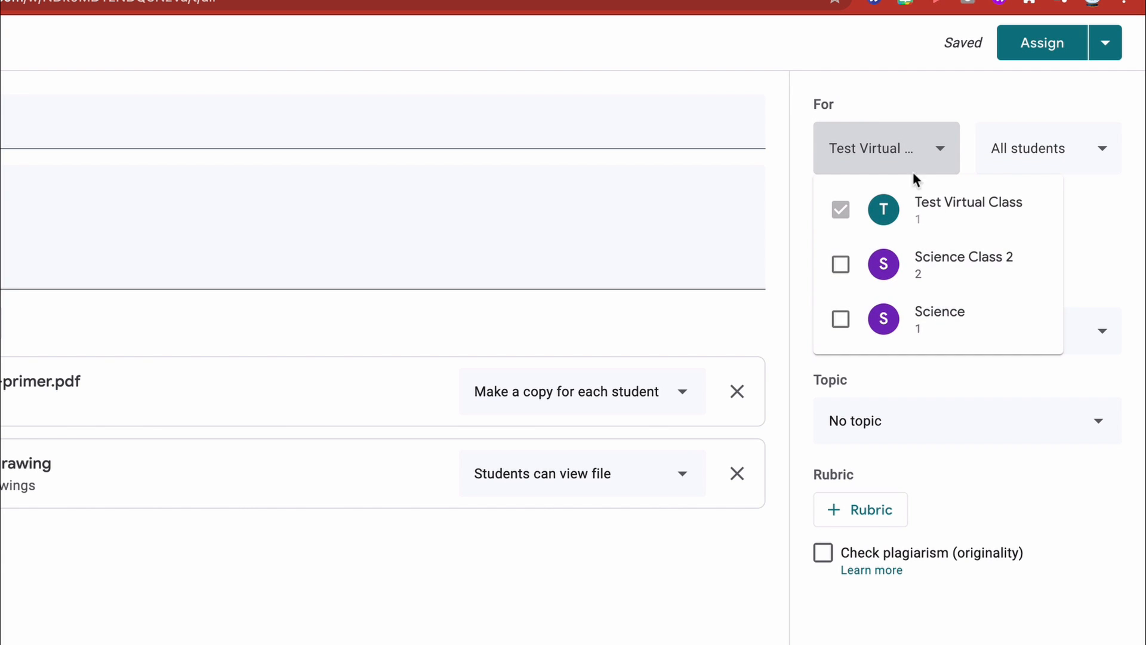
click(903, 148)
click(1083, 148)
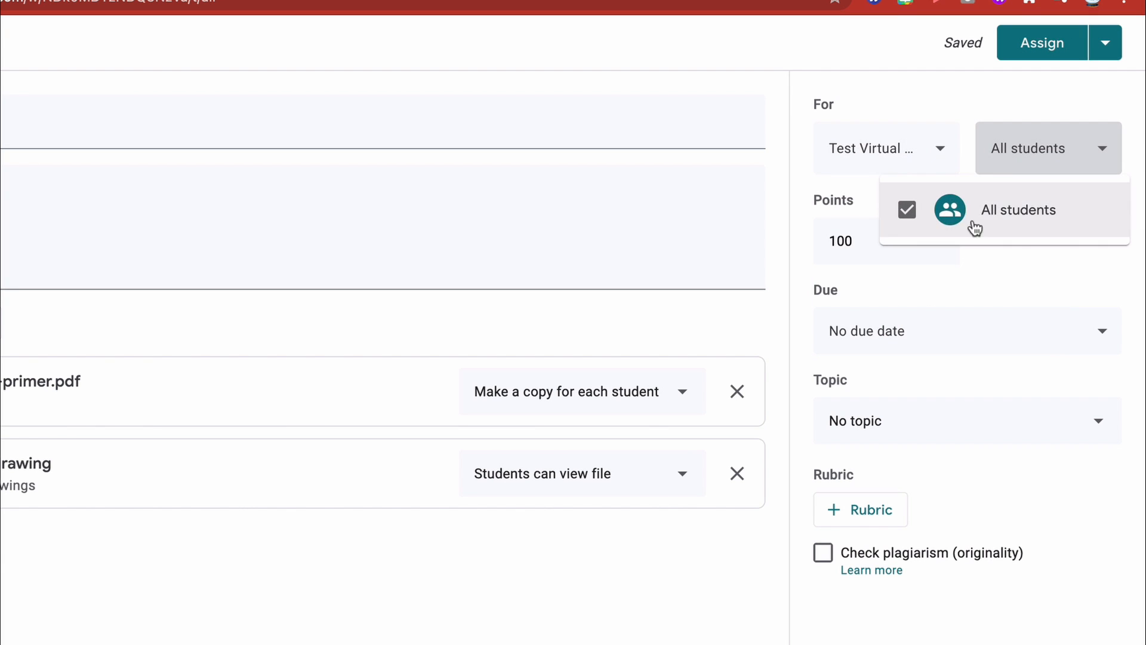
click(1041, 169)
- Make the assignment ungraded and set its due date to Feb 18, 2021
click(878, 242)
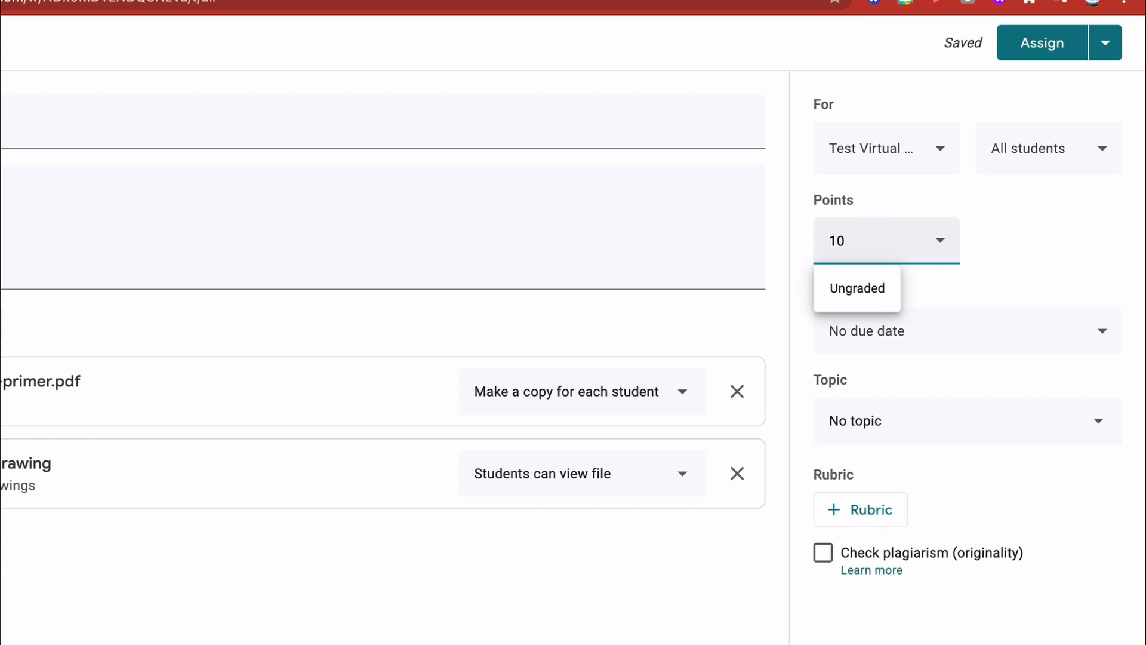
click(857, 288)
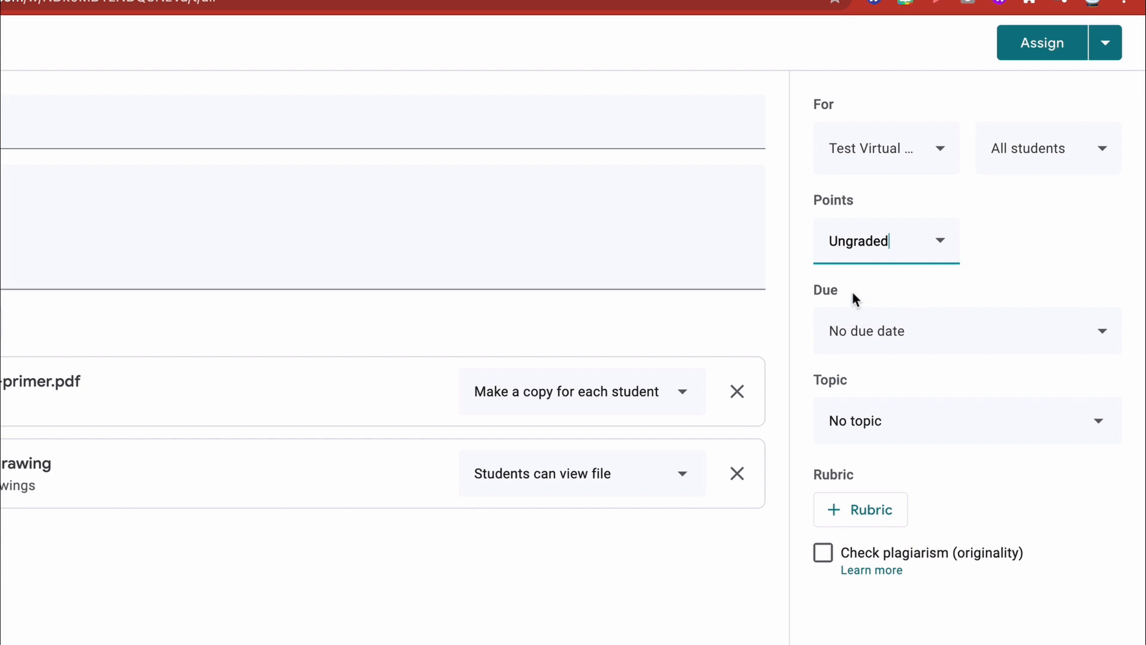
click(879, 334)
click(902, 411)
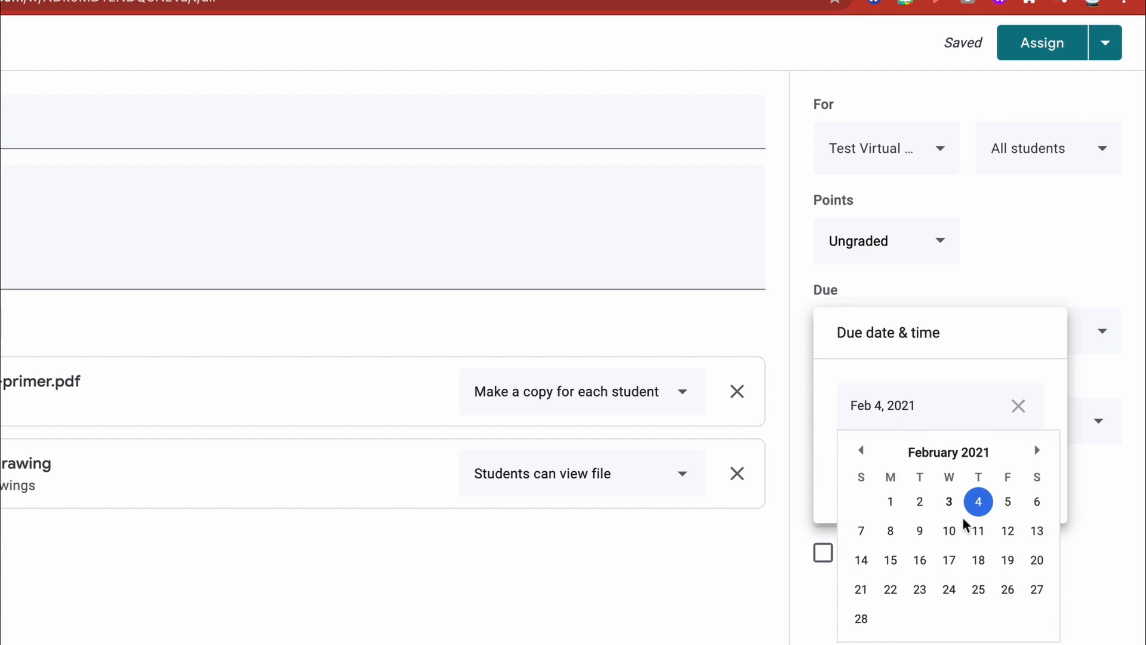
click(979, 559)
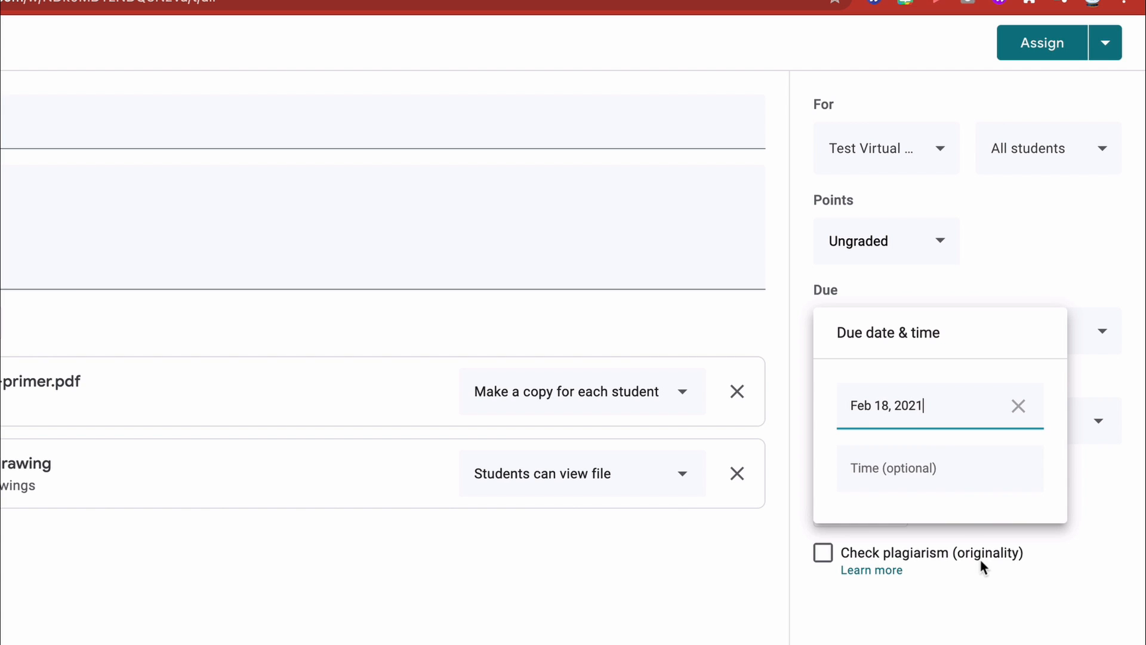
click(1062, 232)
- Create a new topic named "Test Prep 21" for the assignment
click(870, 434)
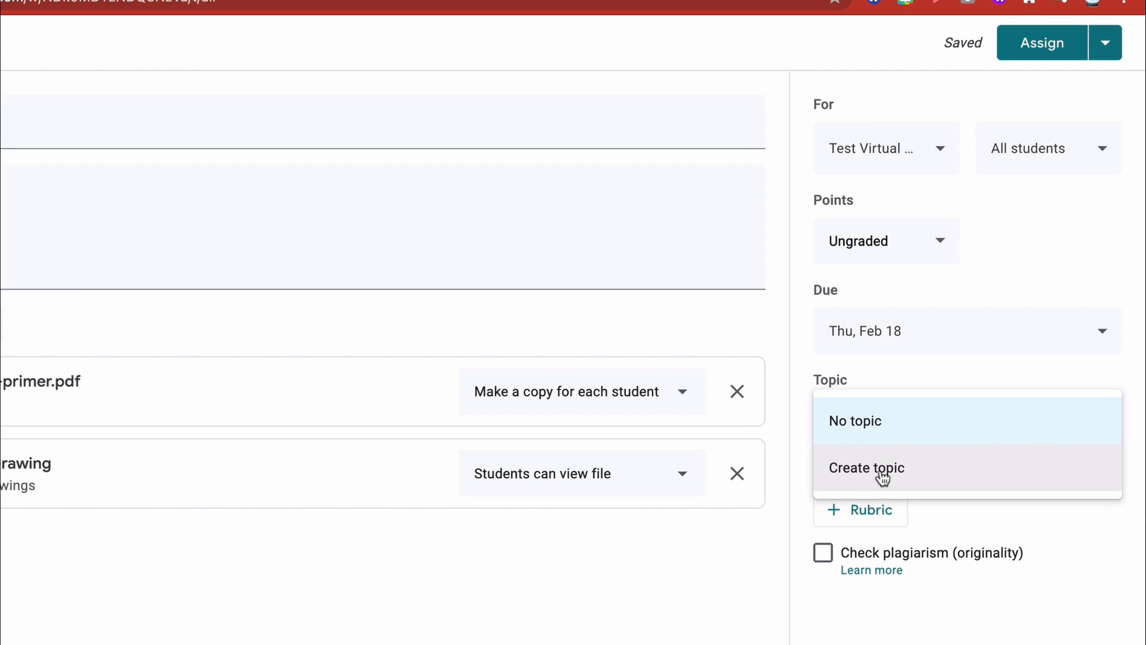
click(856, 475)
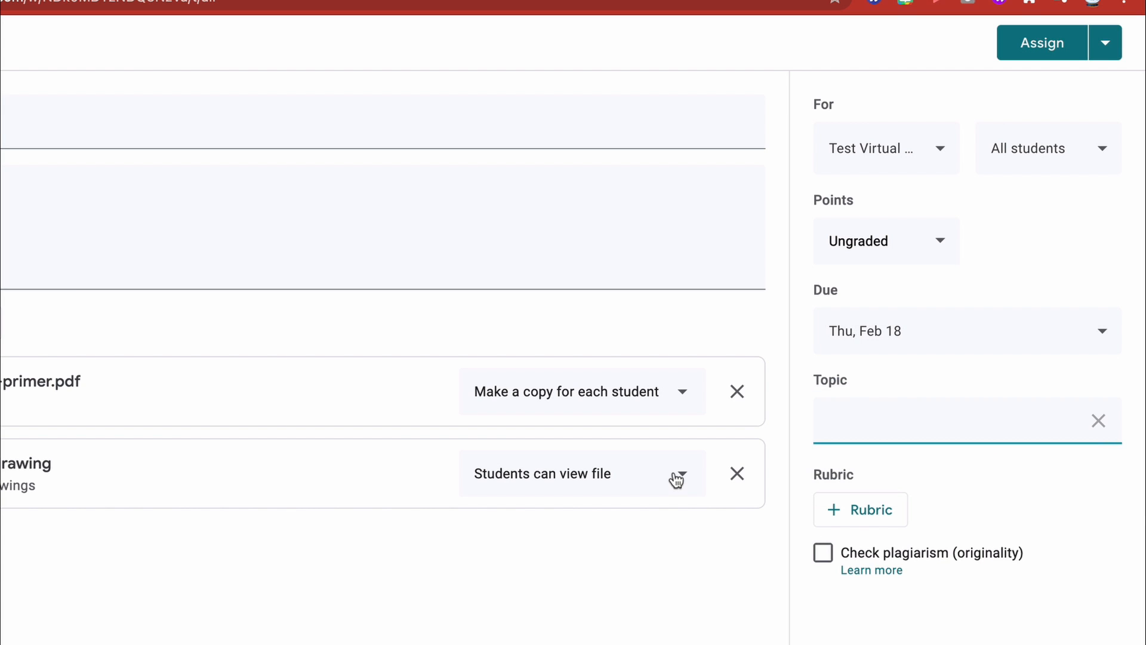
click(995, 469)
- Look at the assignment's rubric options and the plagiarism check's originality report dialog without enabling either
click(881, 510)
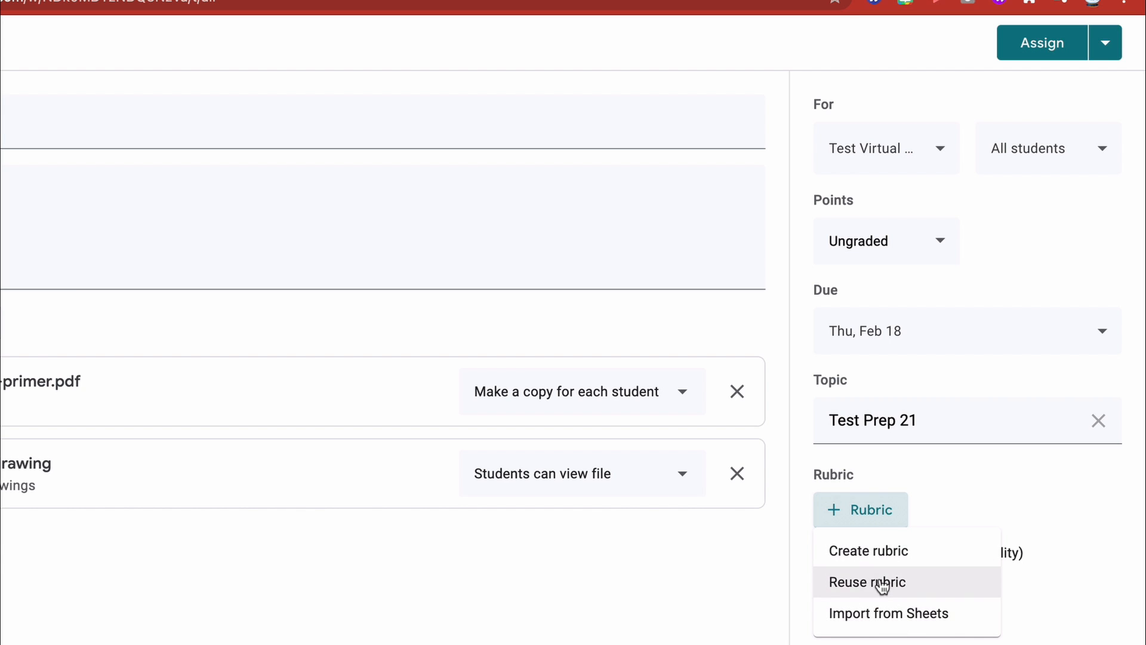
click(962, 477)
click(823, 552)
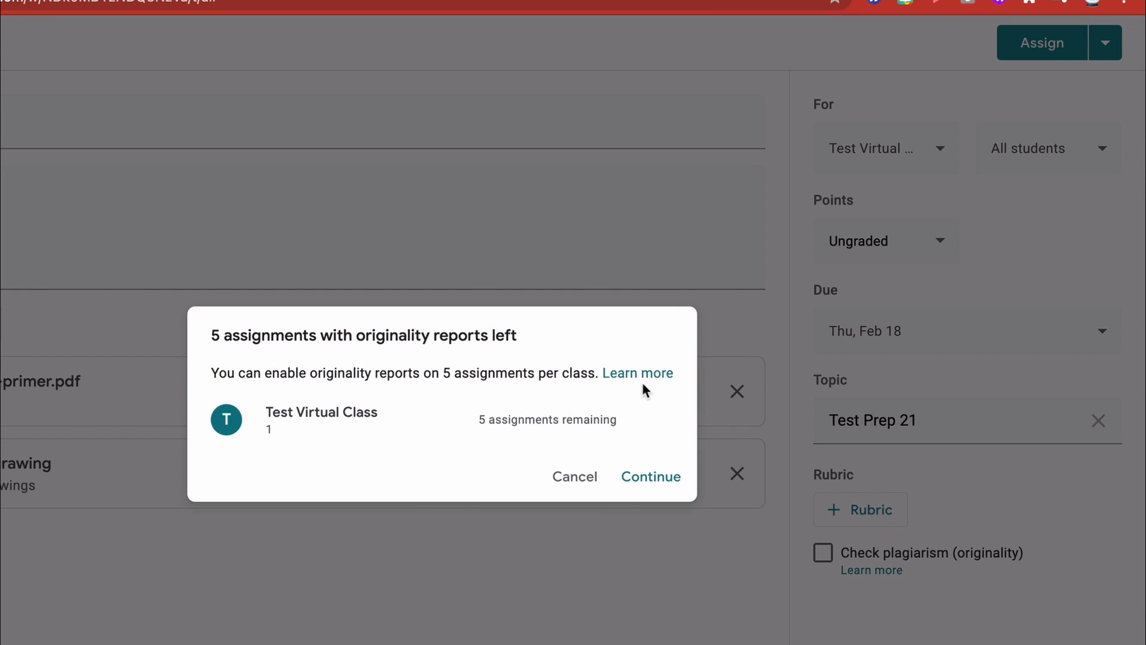
click(574, 478)
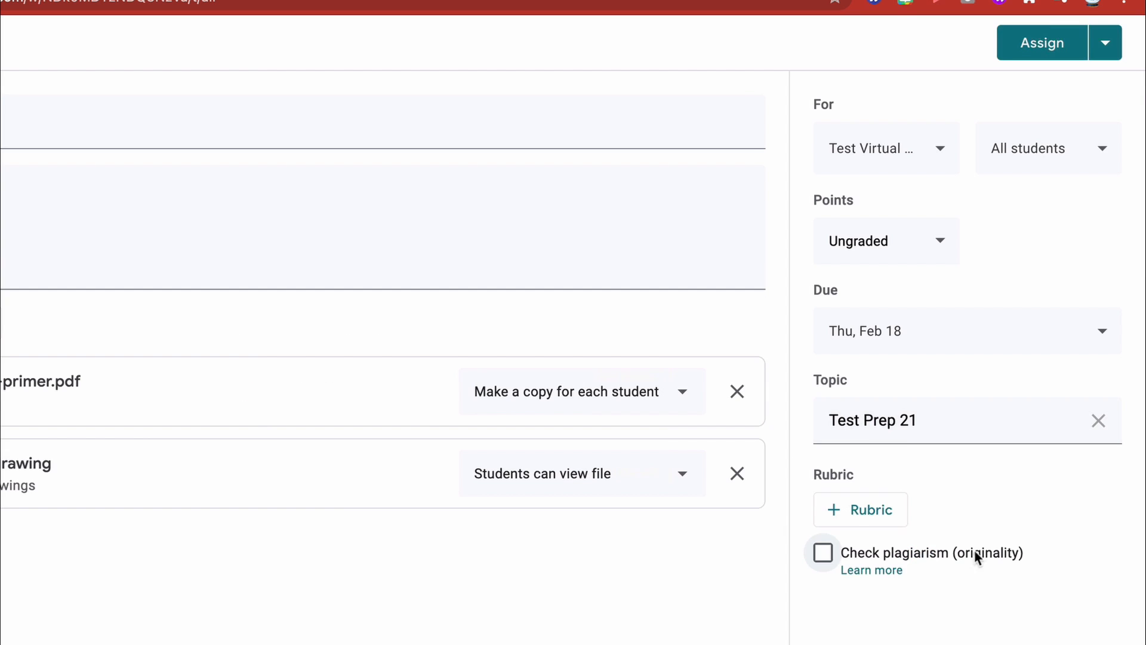
- Save the Test Prep 1 assignment as a draft
click(1098, 46)
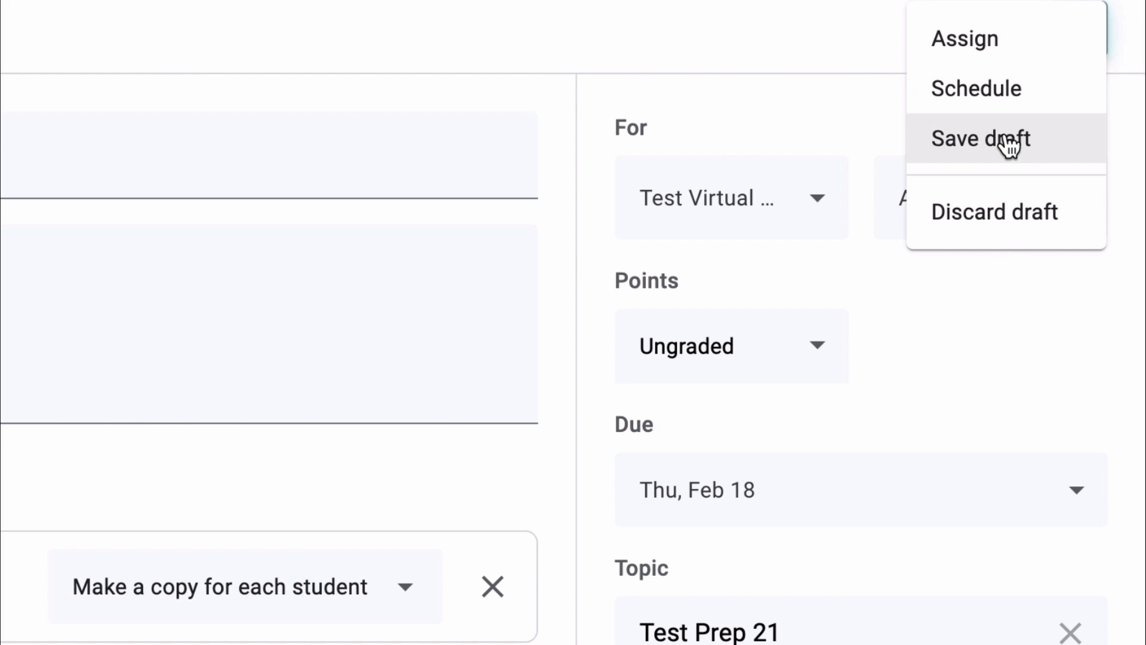
click(967, 138)
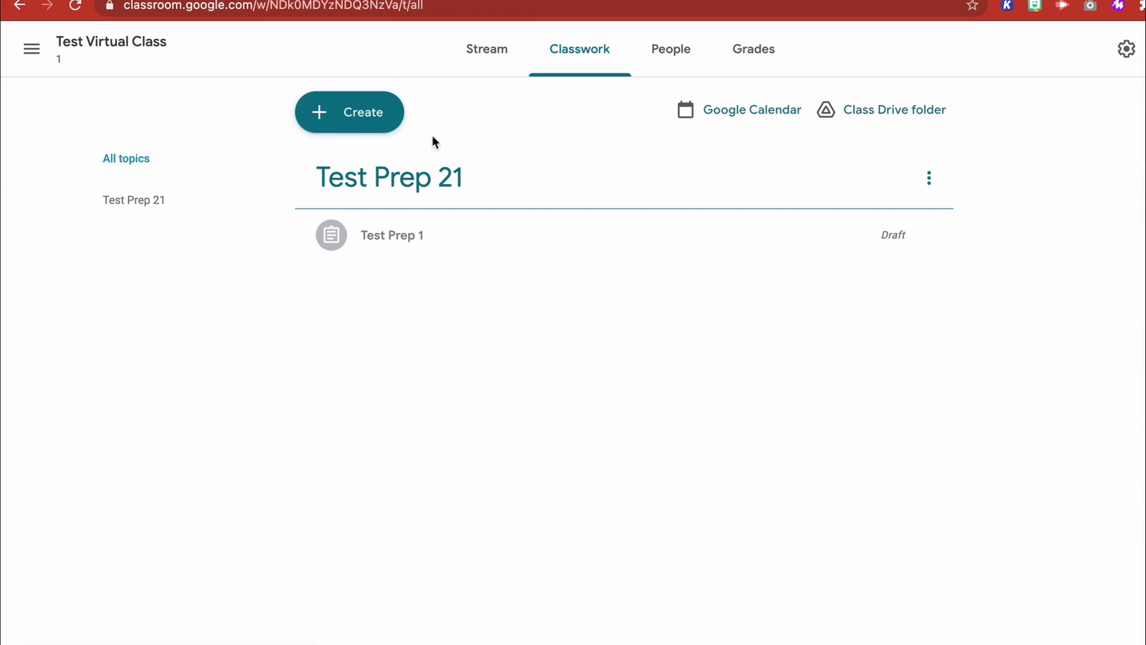
- View the class's People, Stream and Grades pages and return to the Stream
click(675, 58)
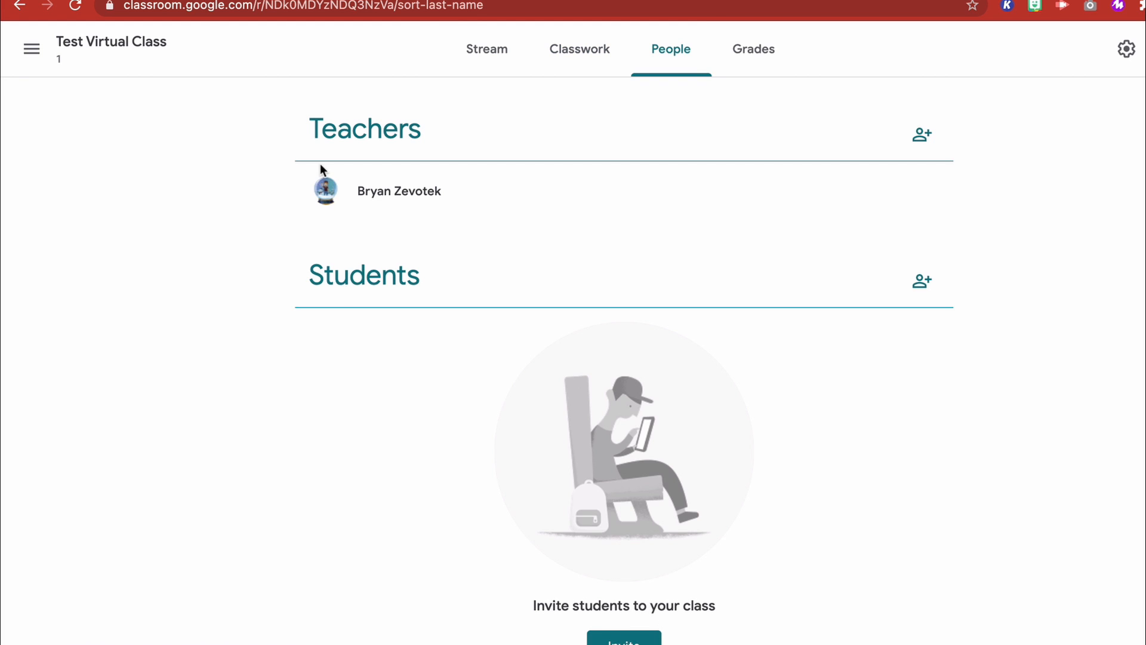
click(500, 50)
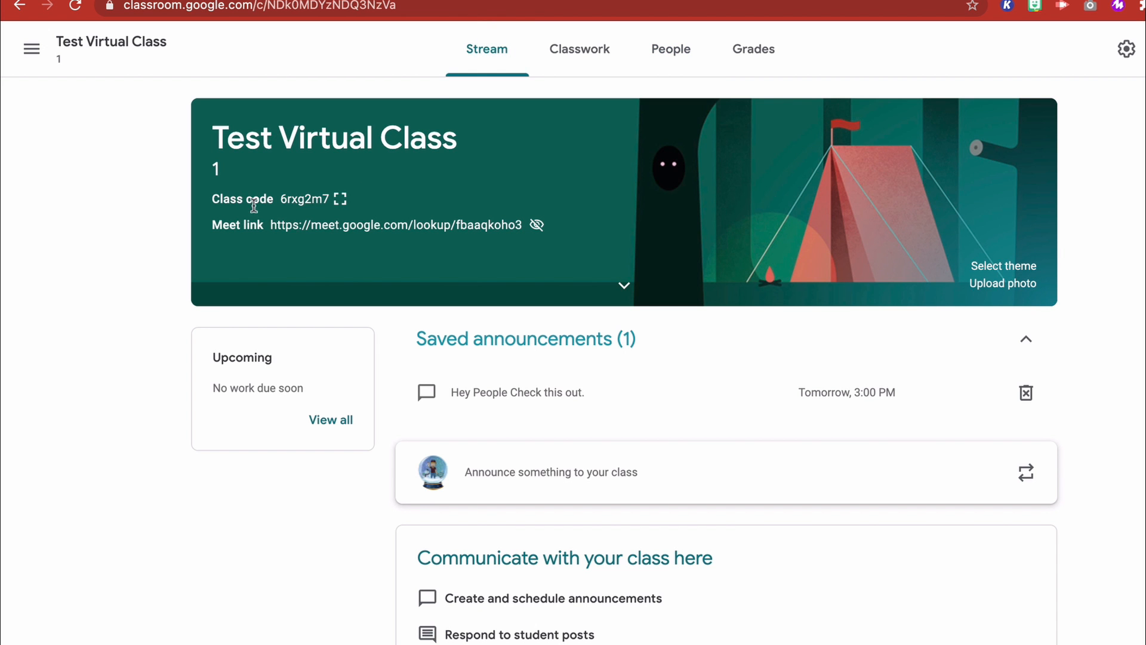
click(754, 63)
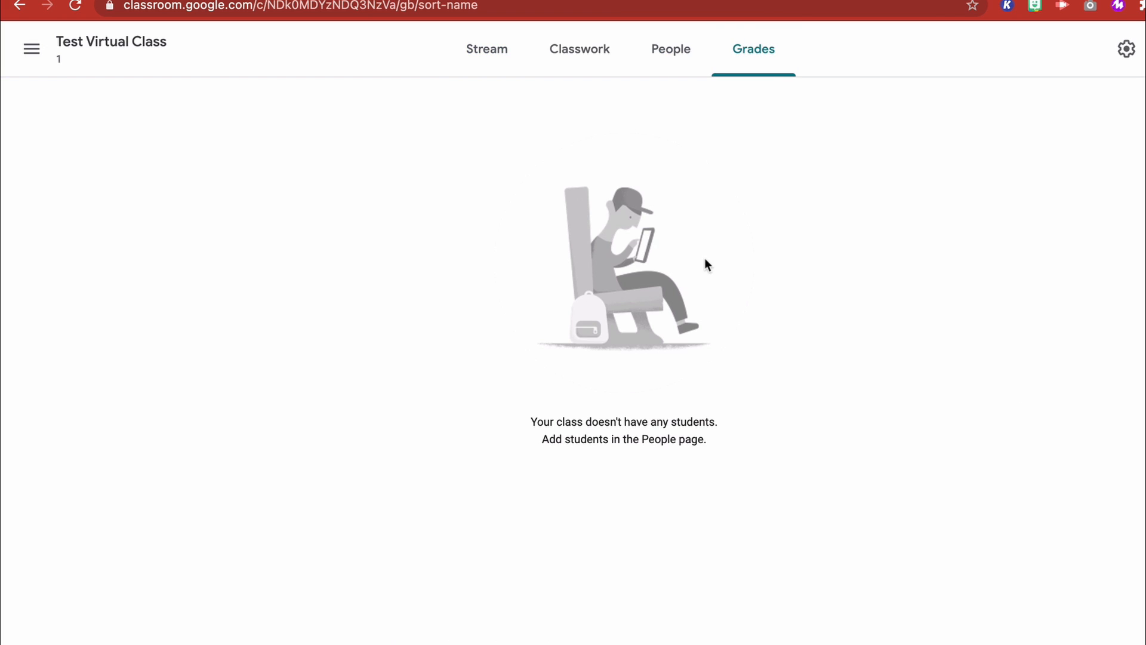
click(493, 55)
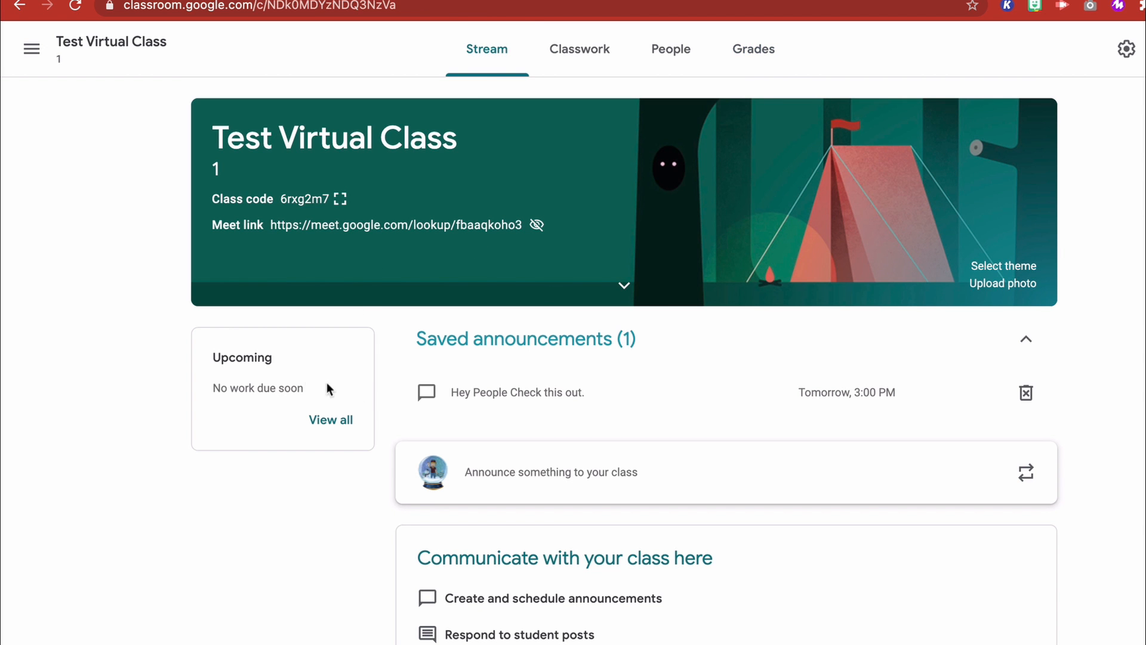